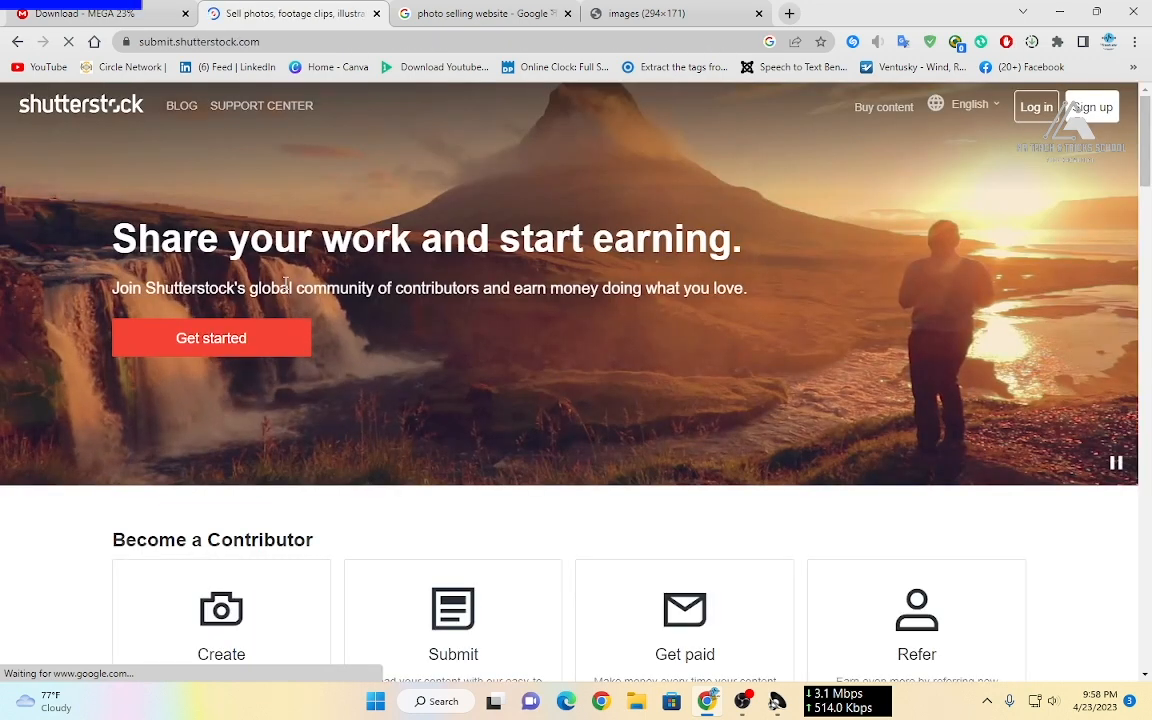
Step: Look through the Shutterstock contributor landing page, including its contributor benefits, resources and other contributor platforms
scroll(733, 332, down, 5)
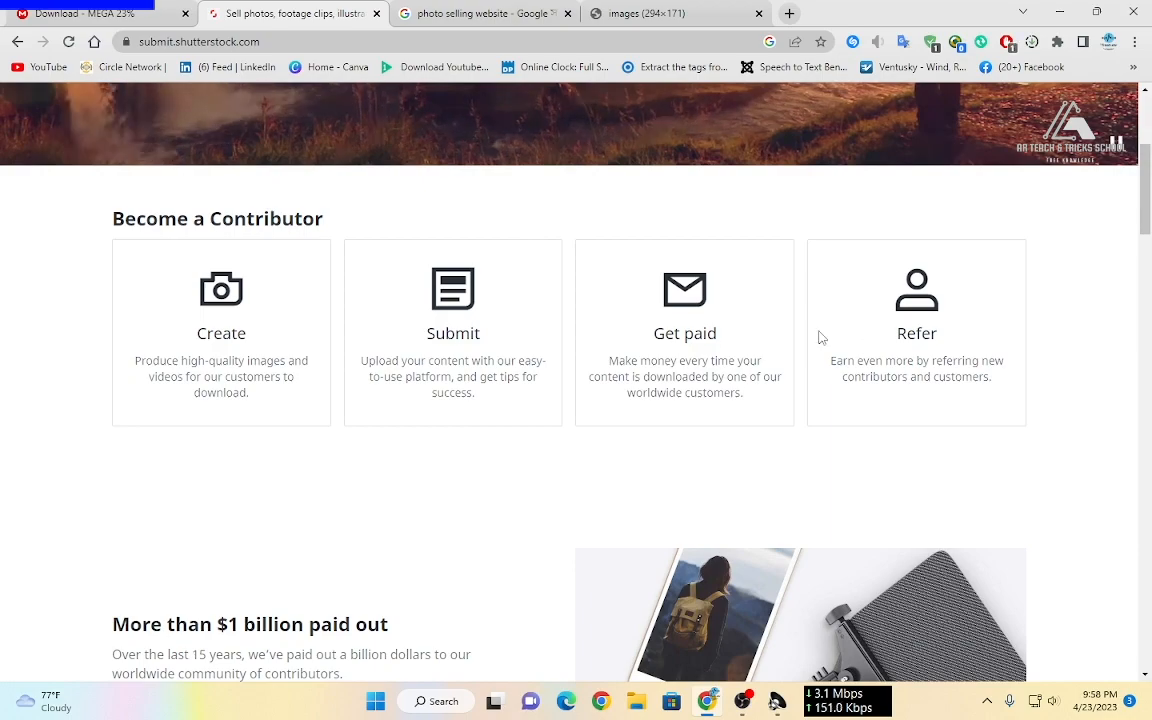
scroll(381, 507, down, 5)
scroll(311, 483, down, 5)
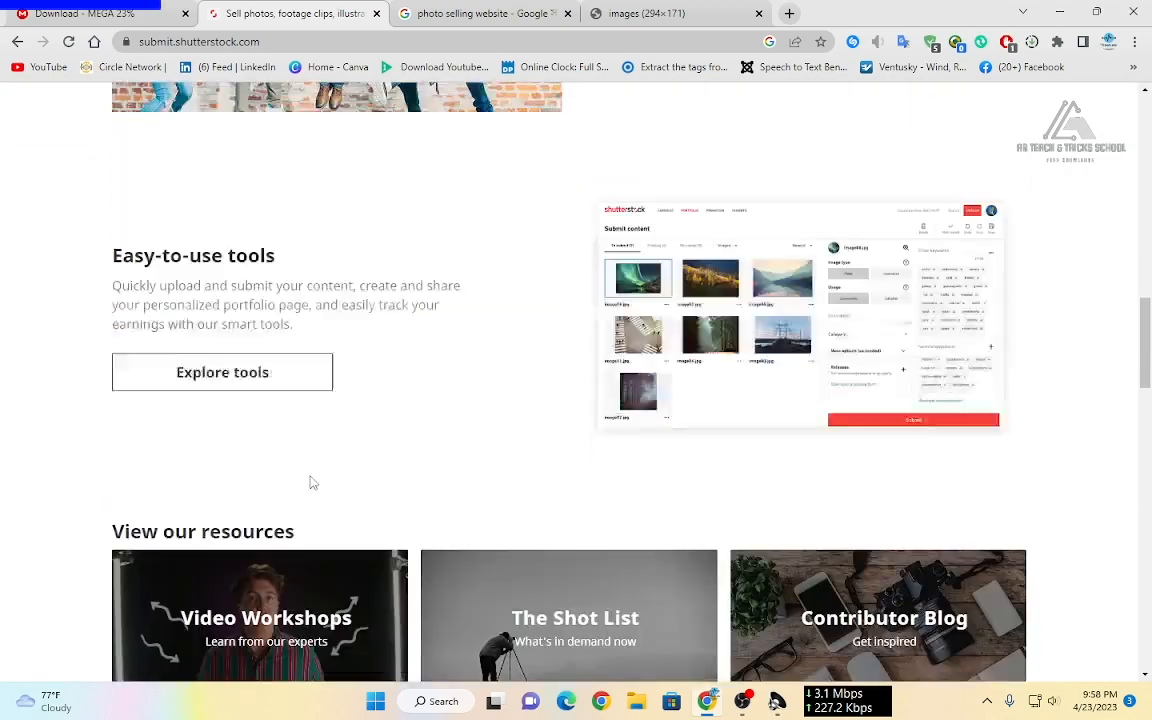
scroll(311, 483, down, 7)
scroll(548, 229, up, 3)
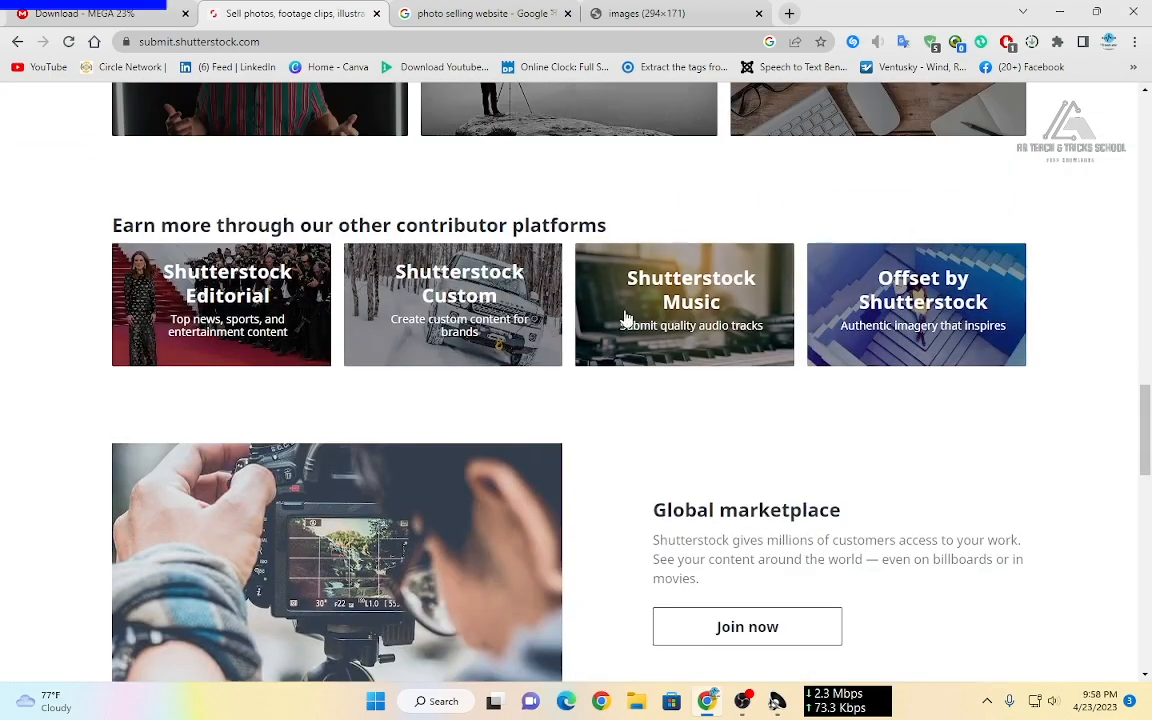
scroll(625, 318, down, 10)
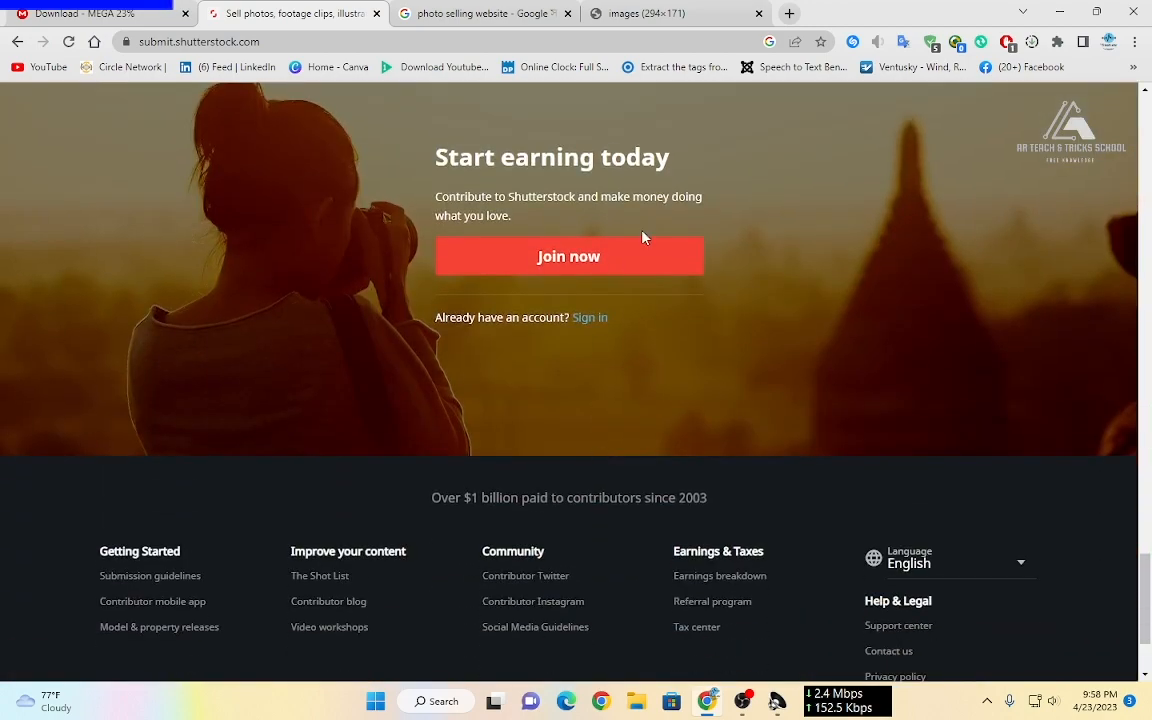
scroll(577, 250, up, 20)
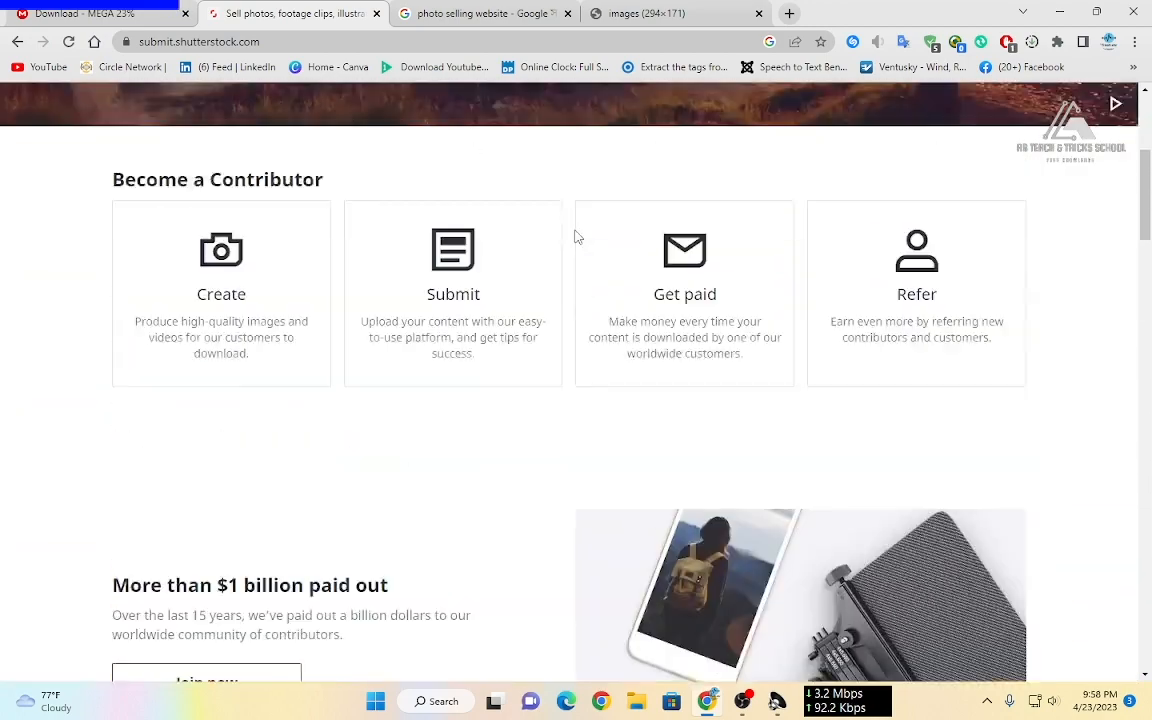
scroll(577, 237, up, 4)
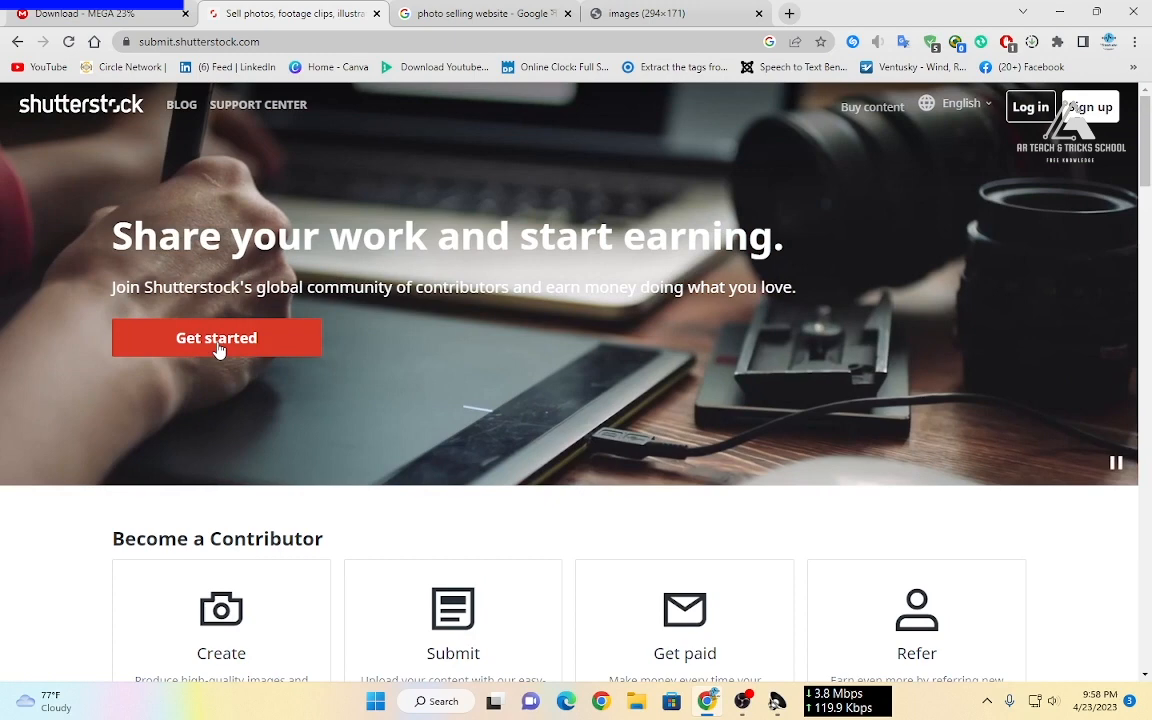
Step: Start the contributor registration and fill in the legal name, display name and e-mail address
click(218, 341)
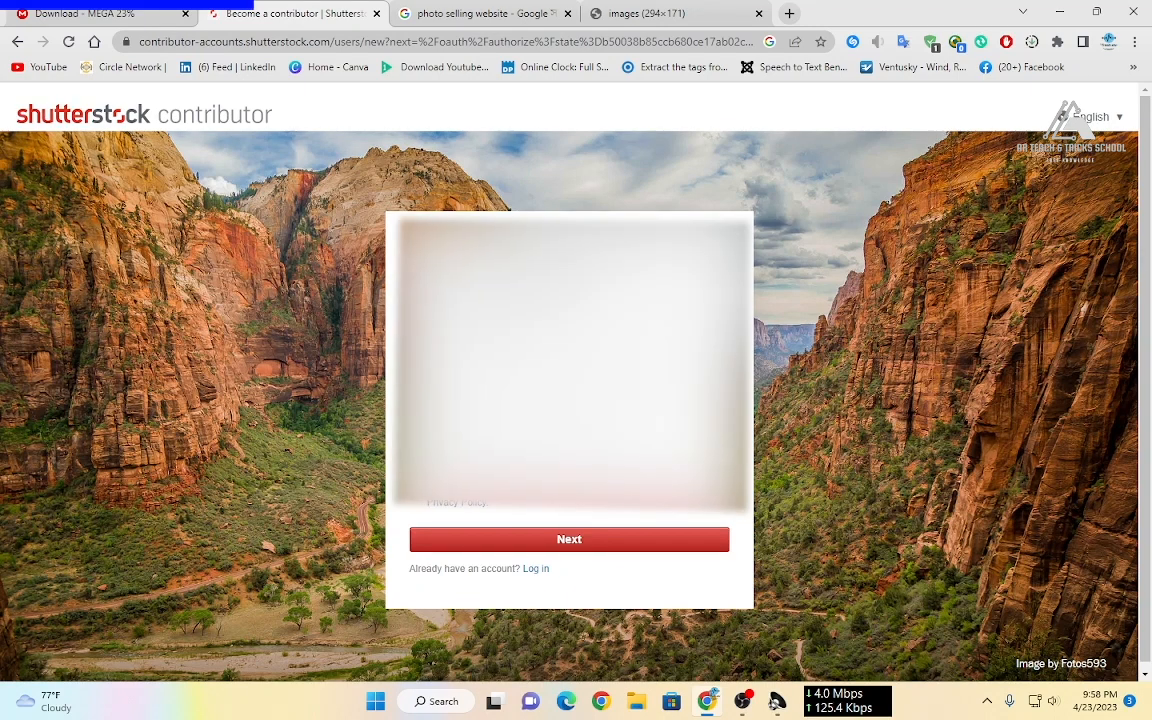
click(554, 385)
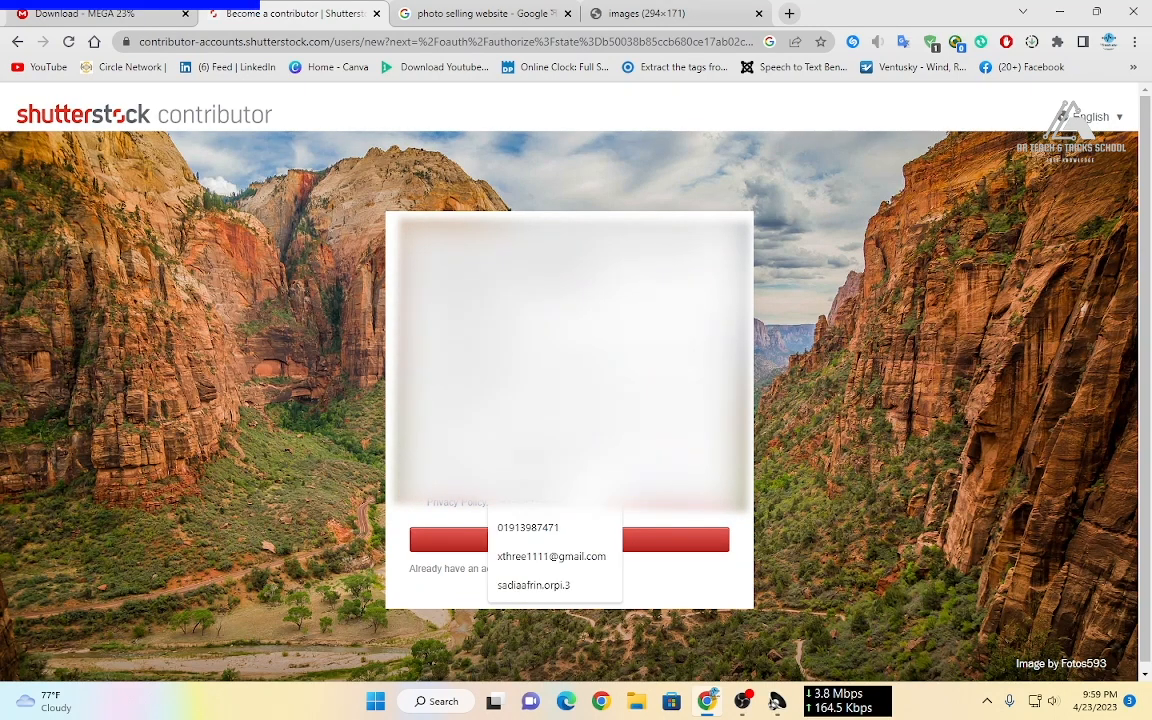
click(554, 412)
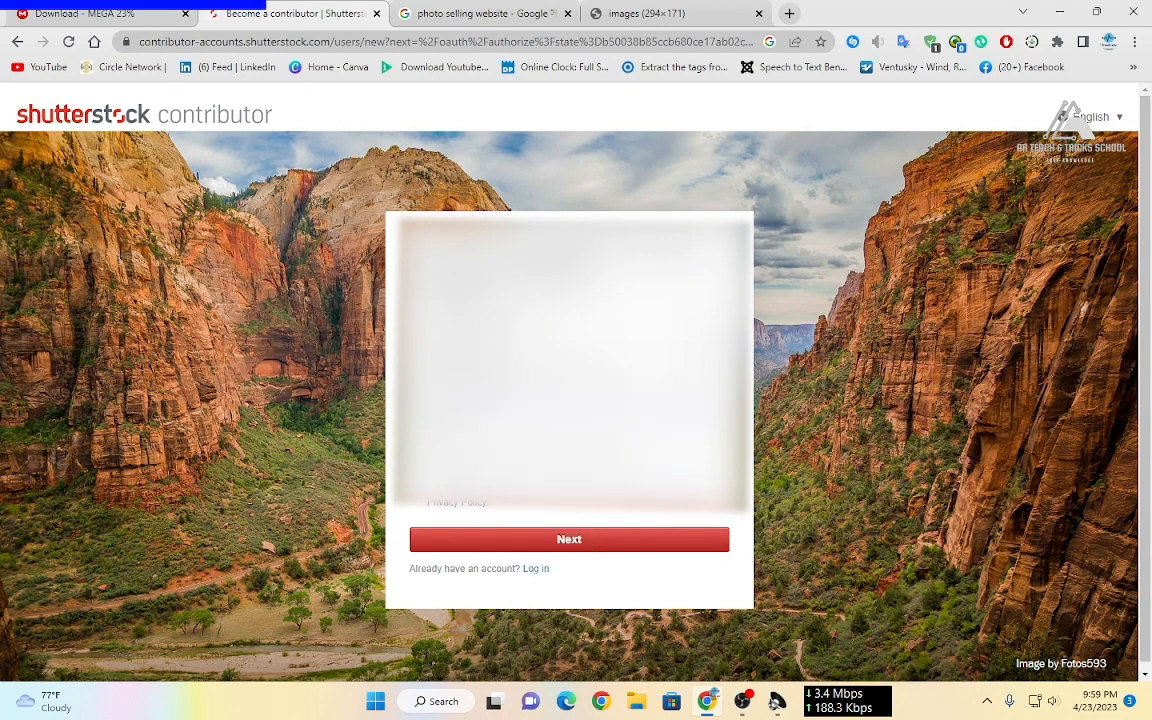
click(568, 432)
click(600, 473)
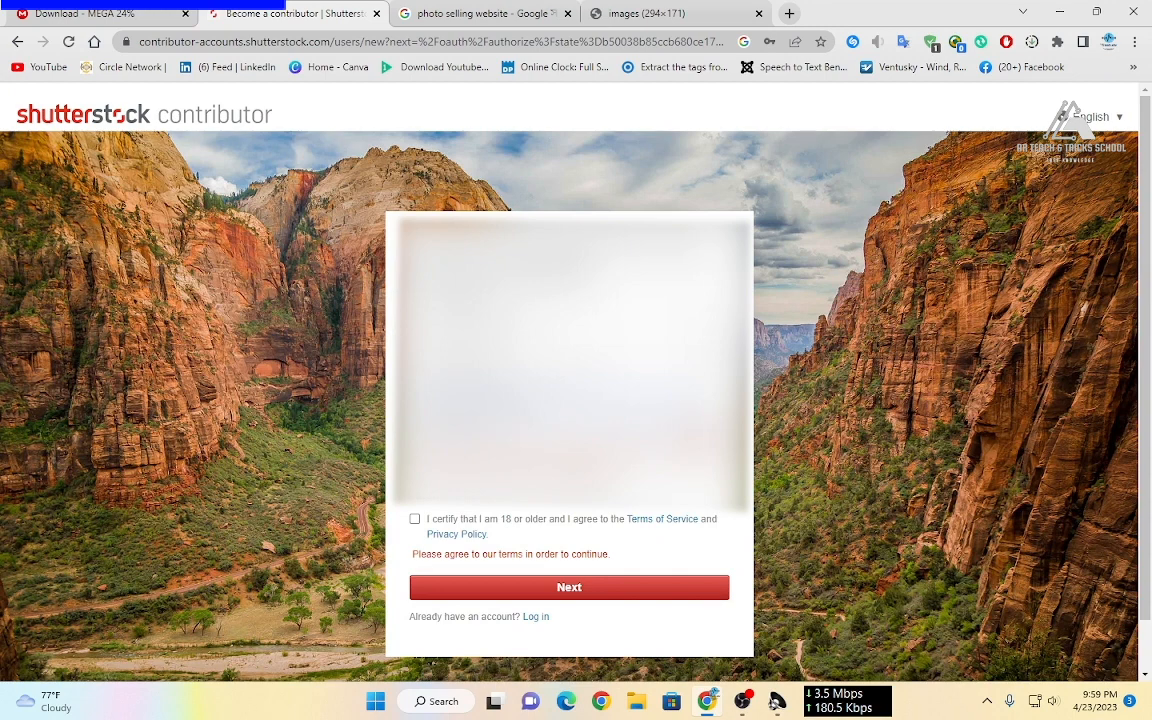
Step: Enter the account password, certify being 18 or older with agreement to the terms, and submit the registration form
click(550, 432)
text(********)
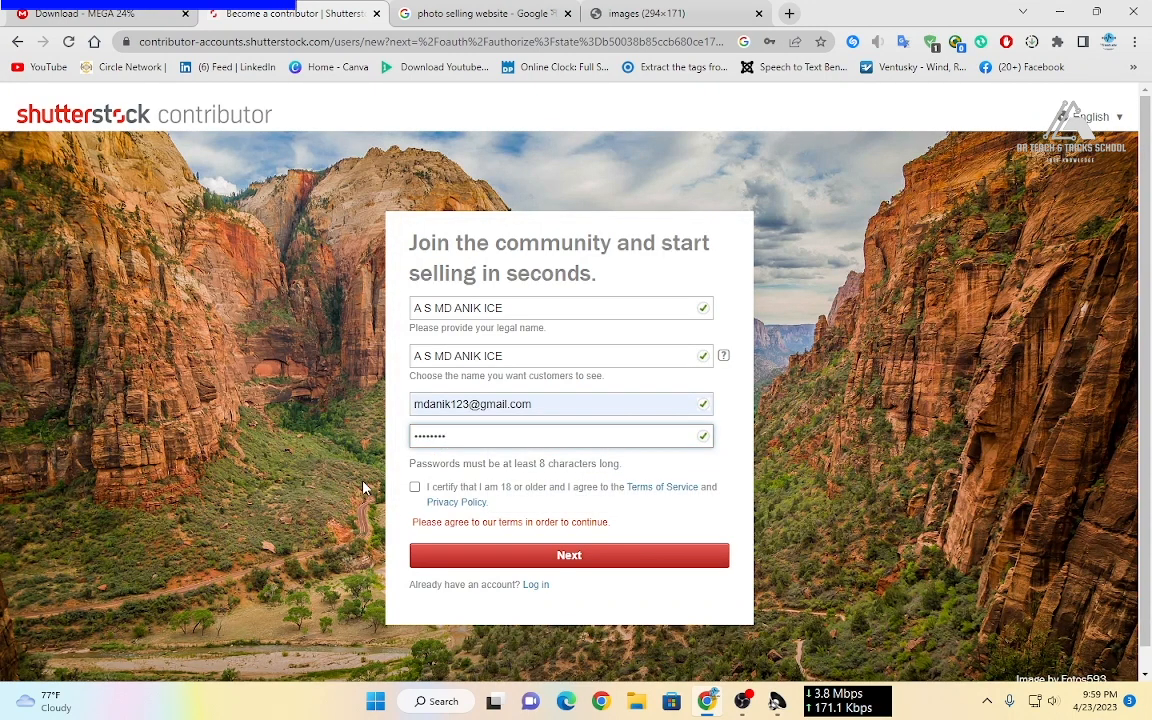
click(414, 487)
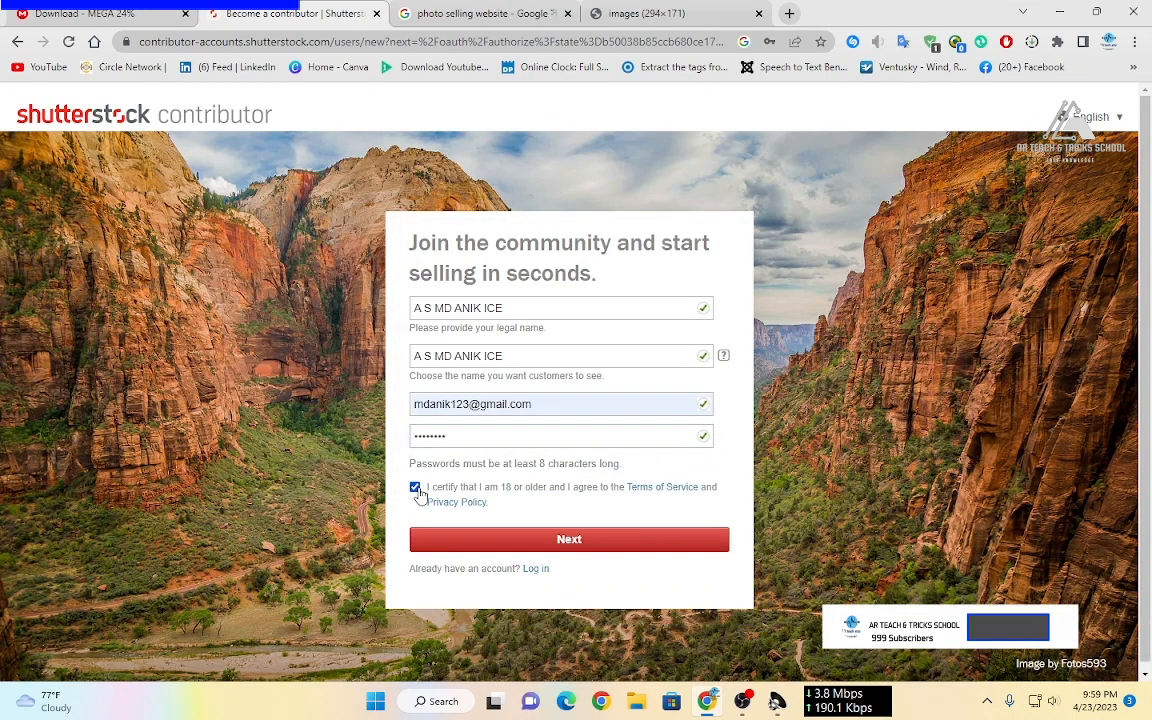
click(484, 538)
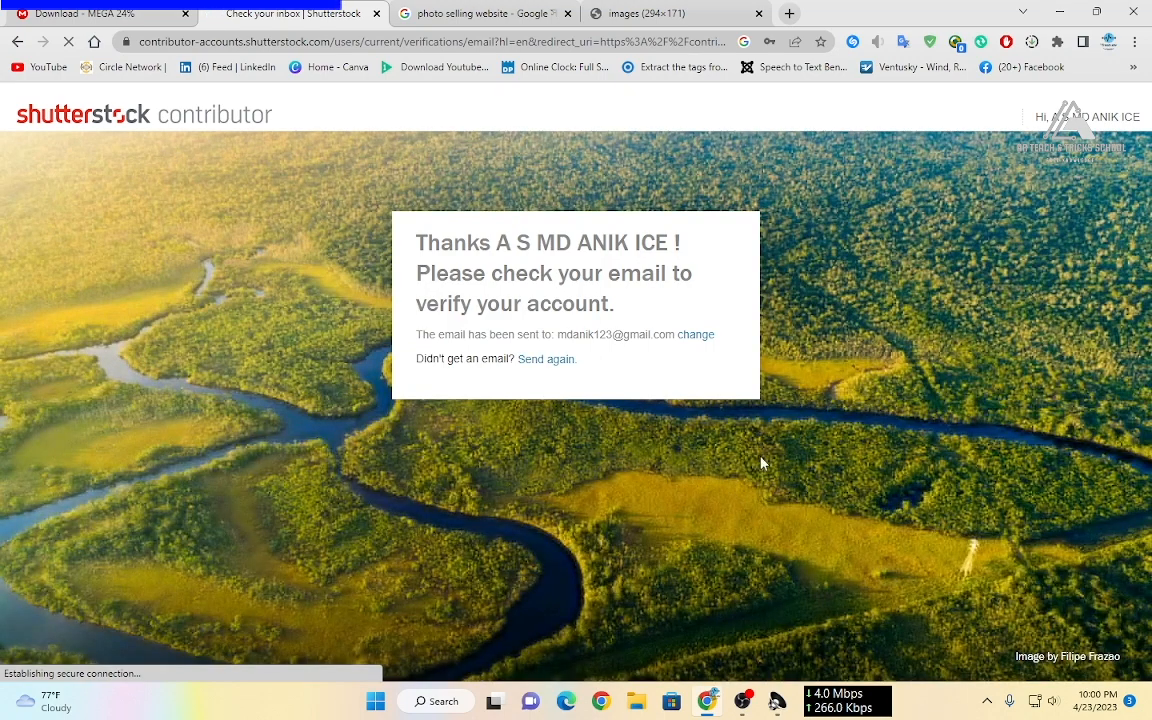
Step: Switch to Gmail, verify the account through the link in Shutterstock's "Verify your email address" message, and submit the address form
click(1109, 41)
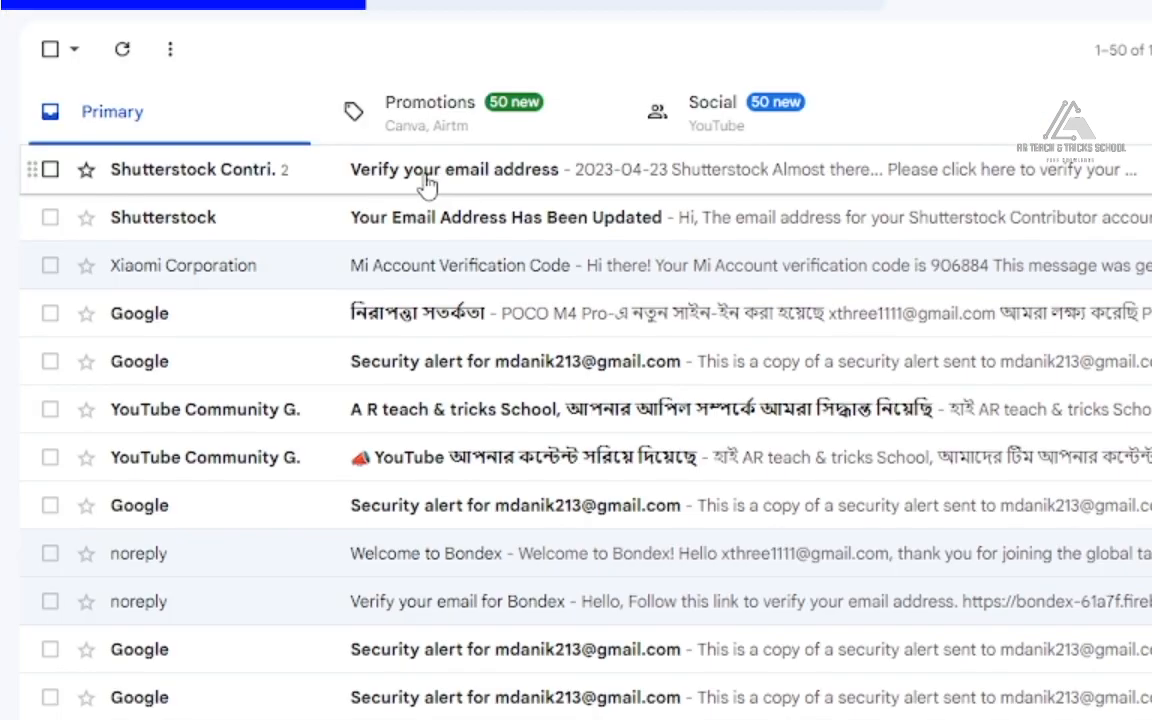
click(440, 183)
scroll(743, 515, down, 4)
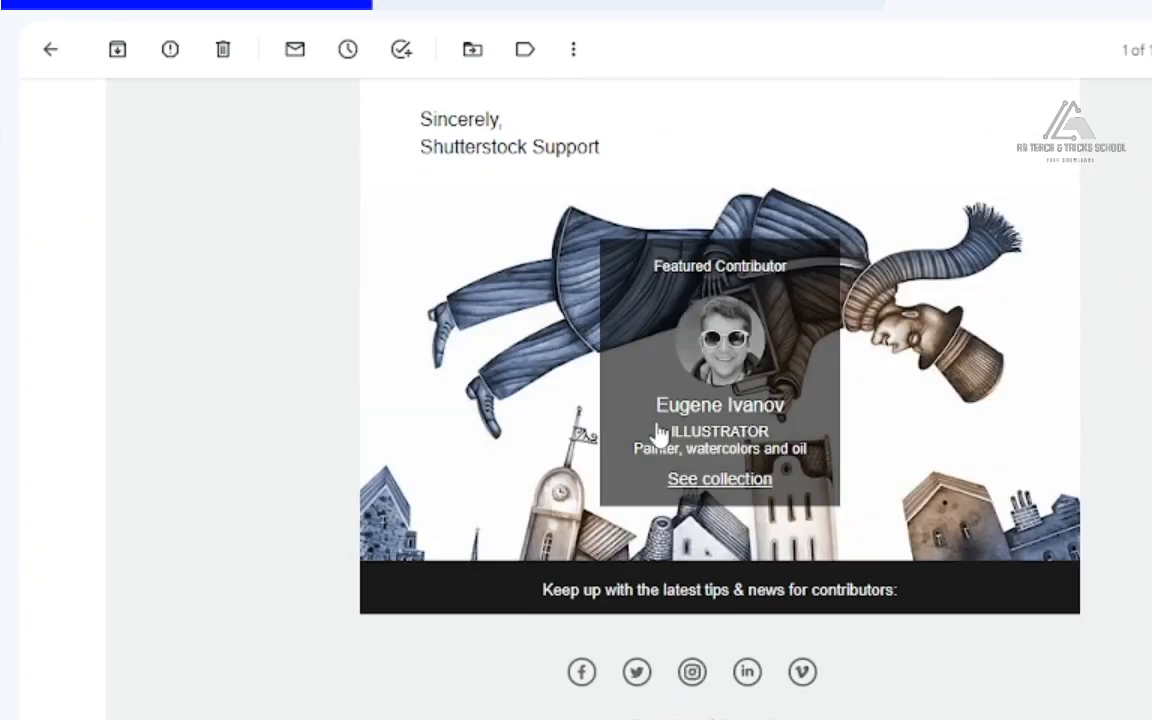
scroll(650, 400, up, 1)
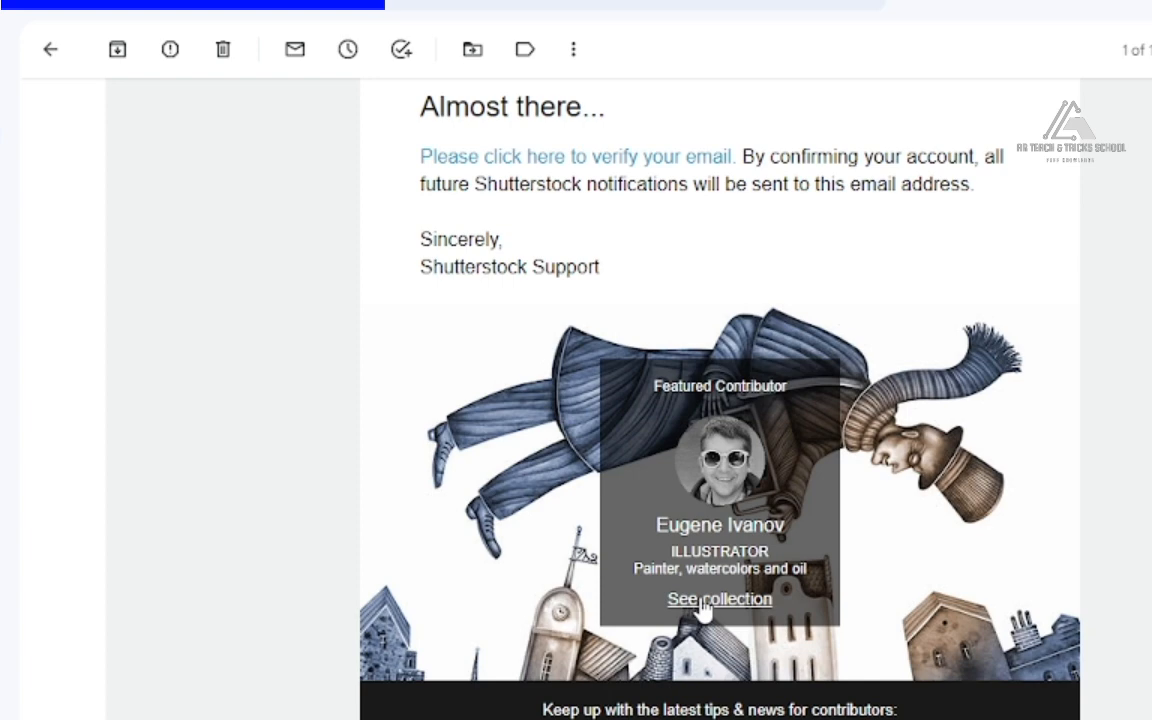
click(528, 158)
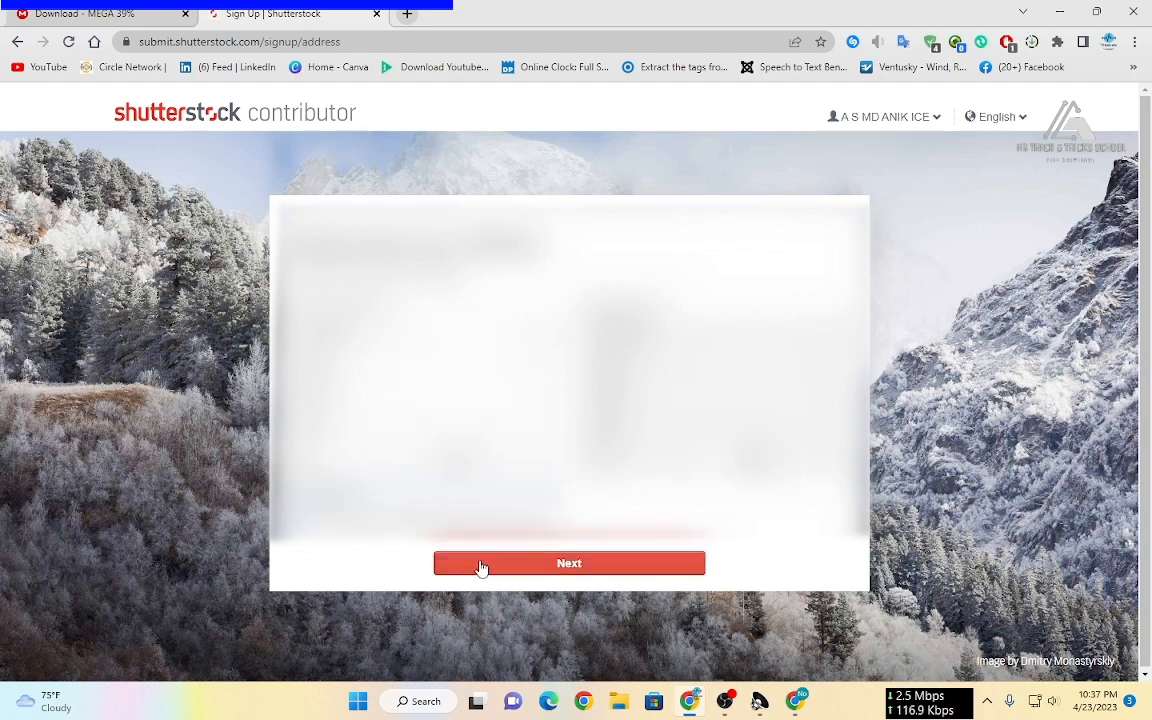
click(478, 565)
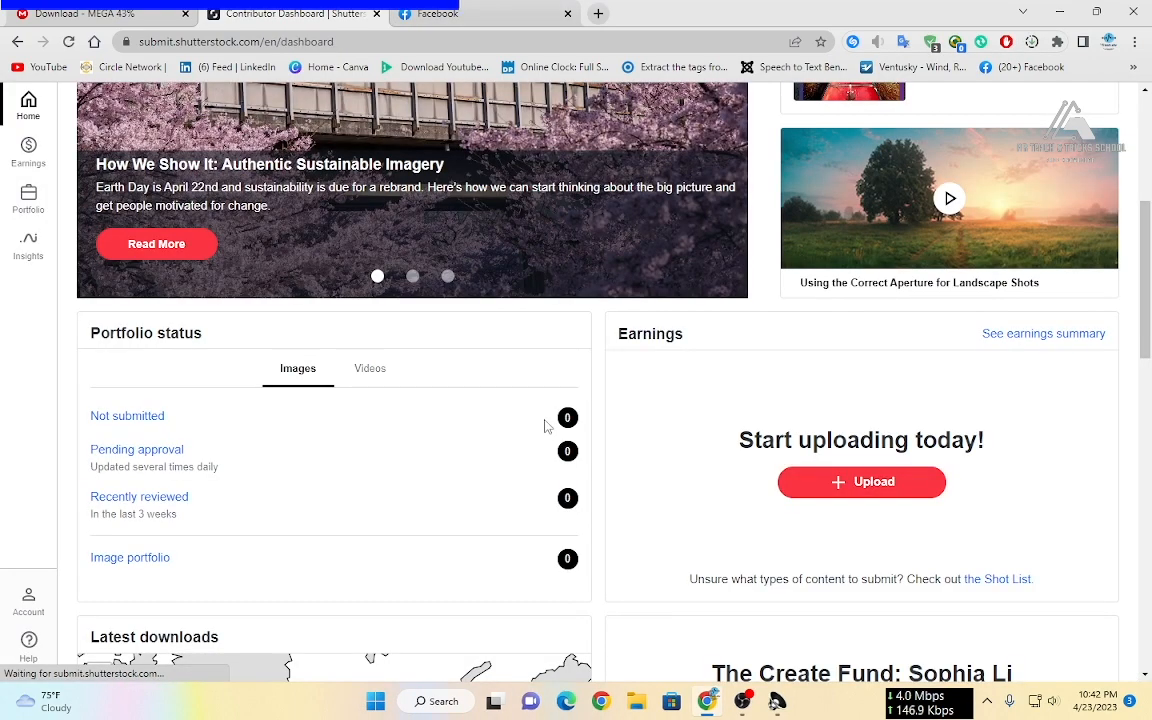
Step: Examine the contributor dashboard's portfolio status, earnings, latest downloads and top performers, and check the asset type and published filters for collections
scroll(470, 432, down, 2)
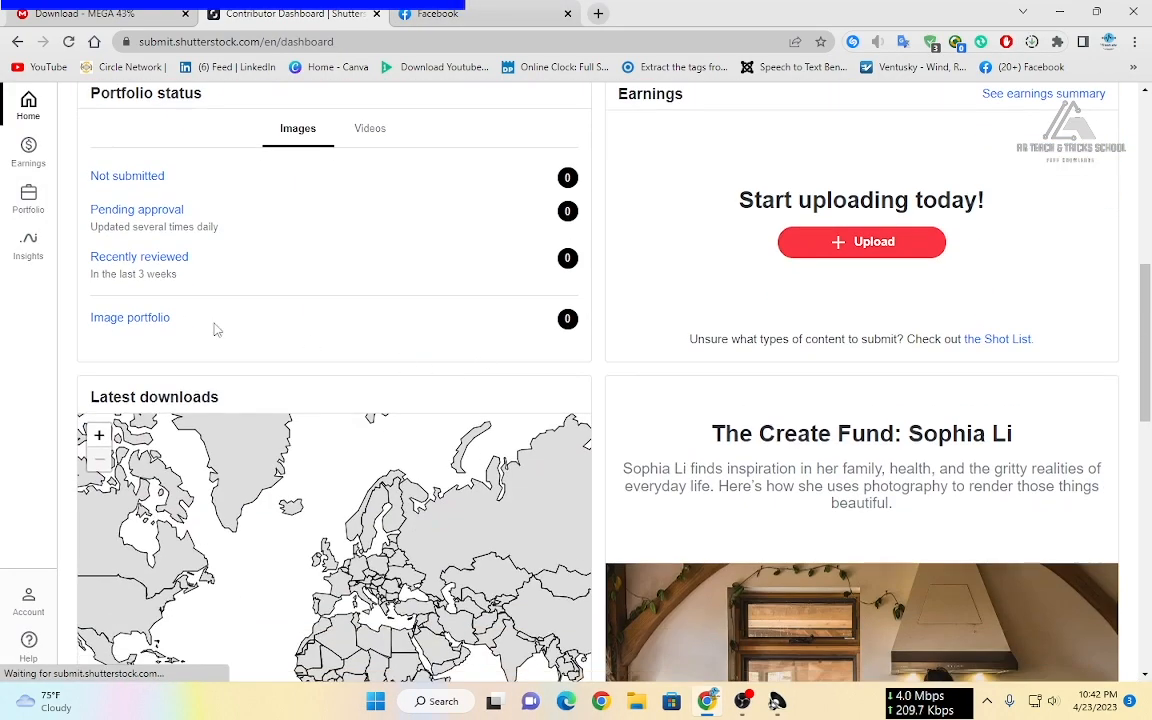
scroll(165, 278, up, 1)
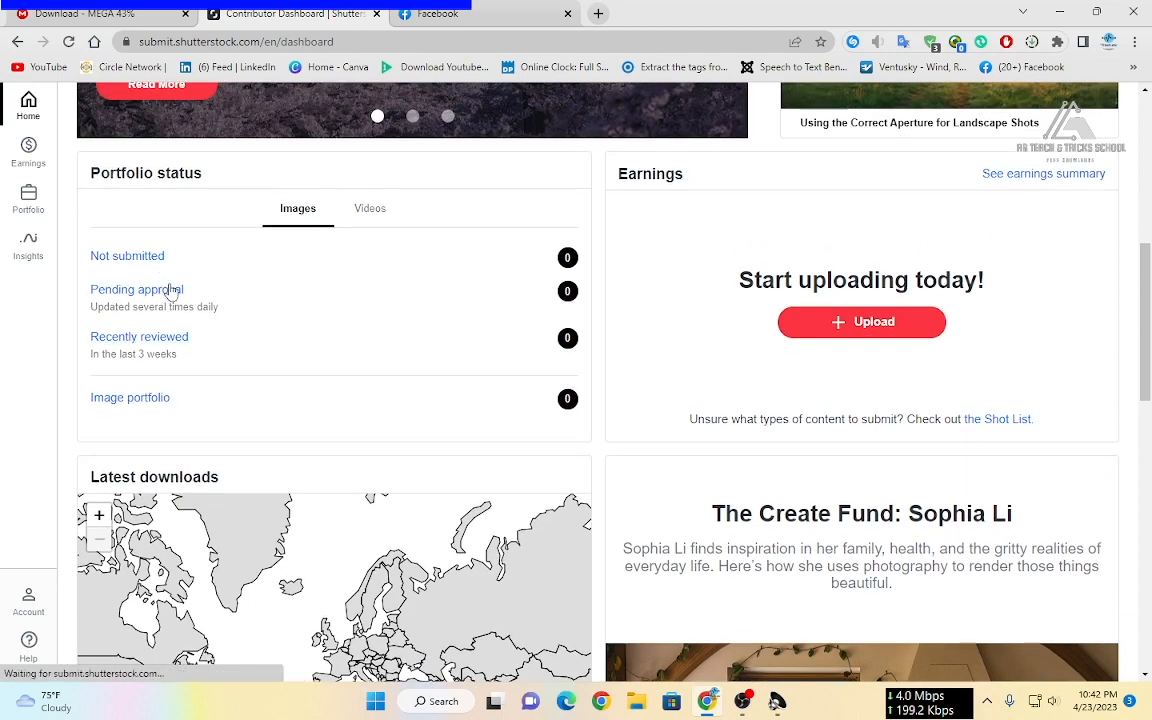
scroll(818, 244, down, 5)
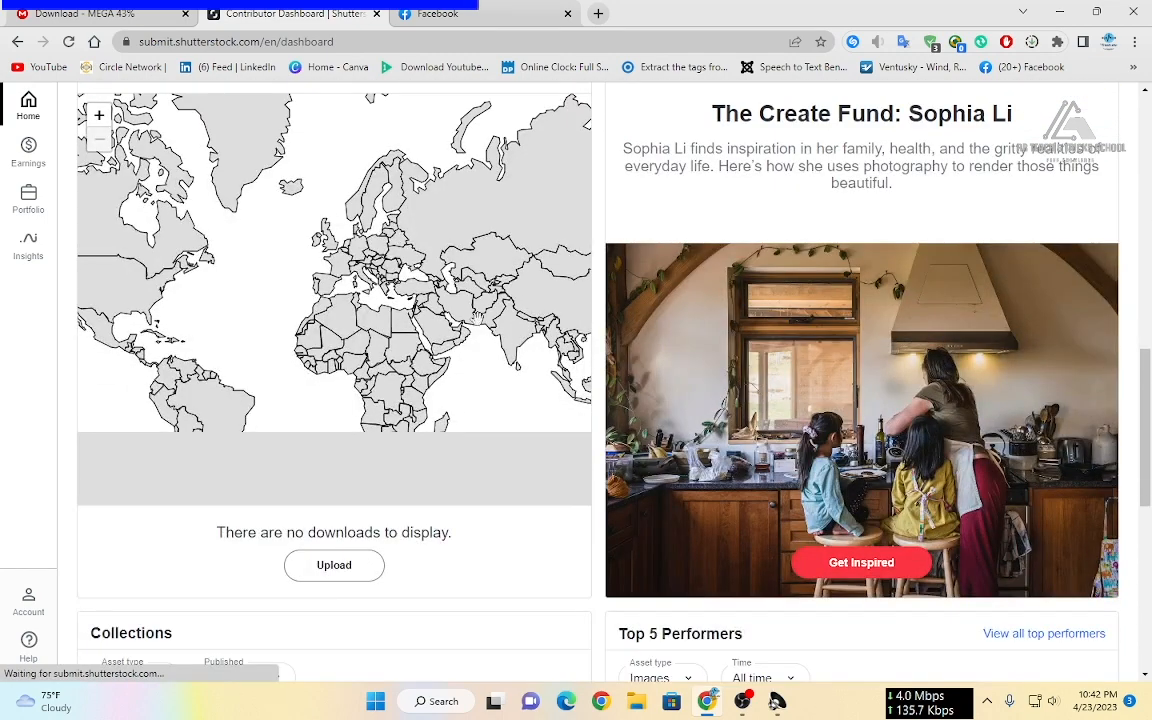
scroll(268, 268, up, 2)
scroll(274, 335, down, 1)
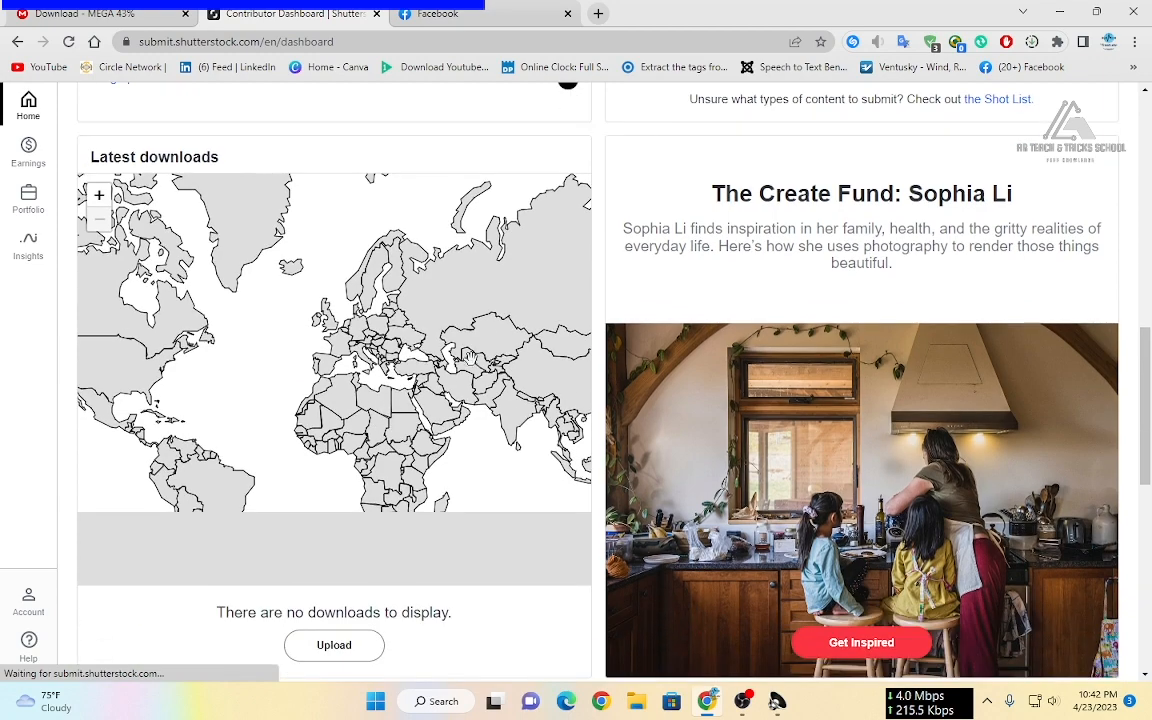
scroll(390, 485, down, 4)
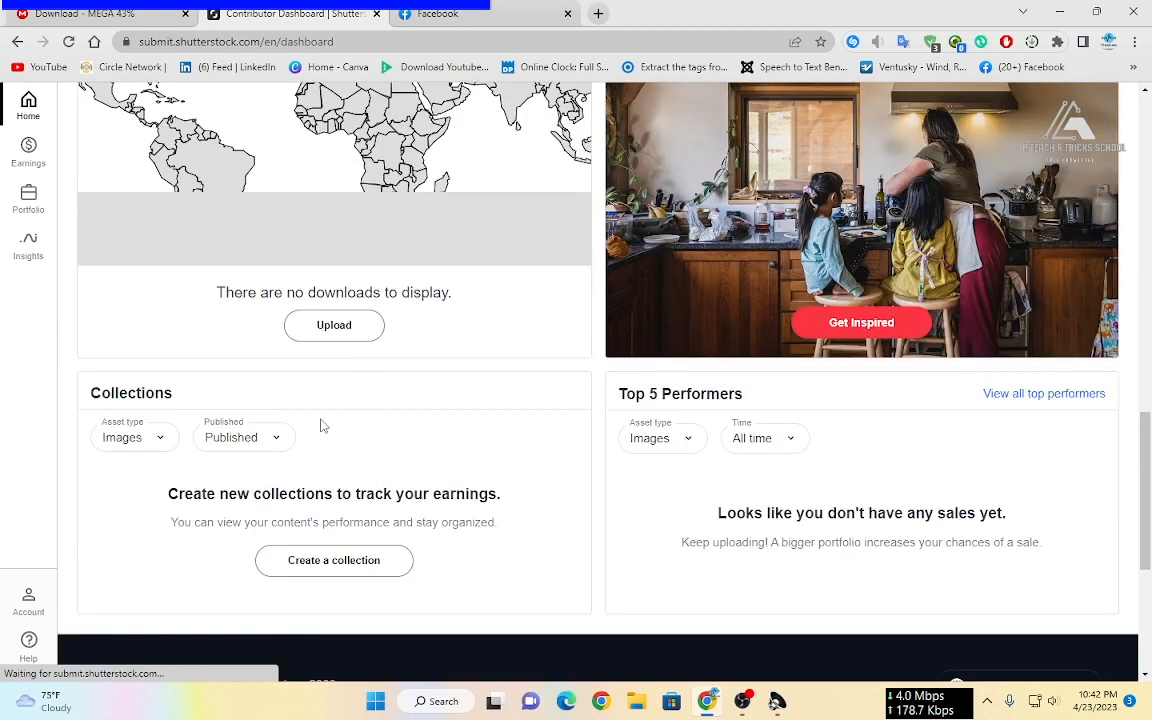
click(125, 438)
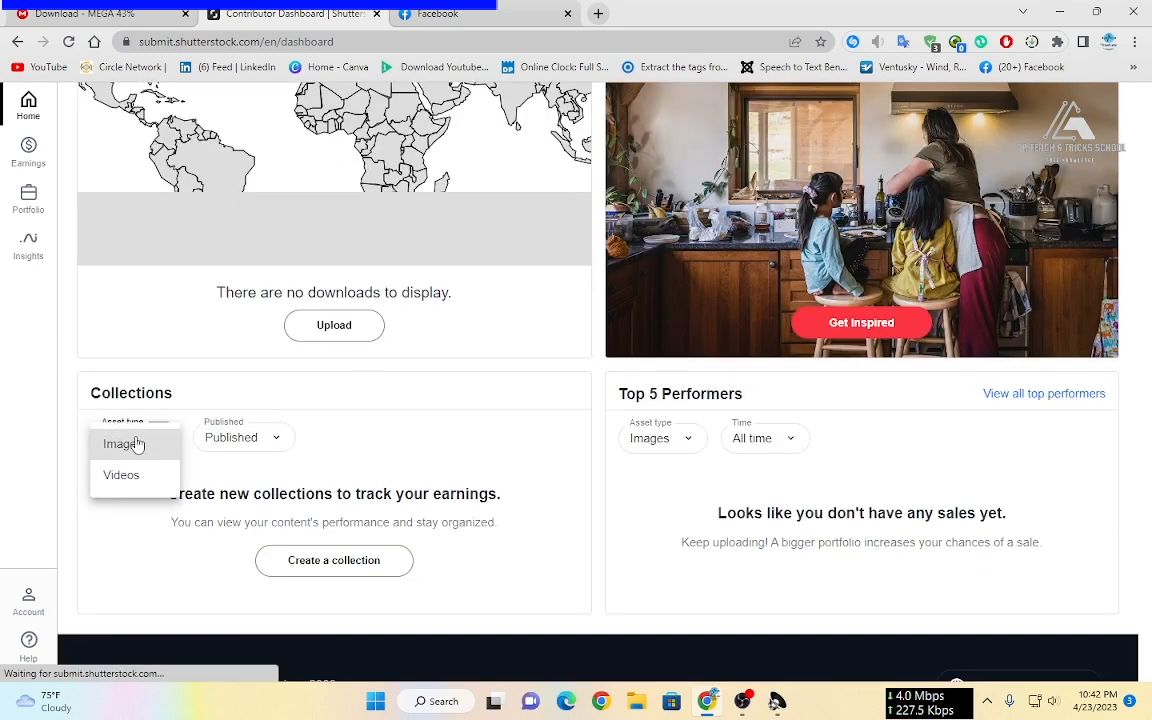
click(138, 443)
click(220, 439)
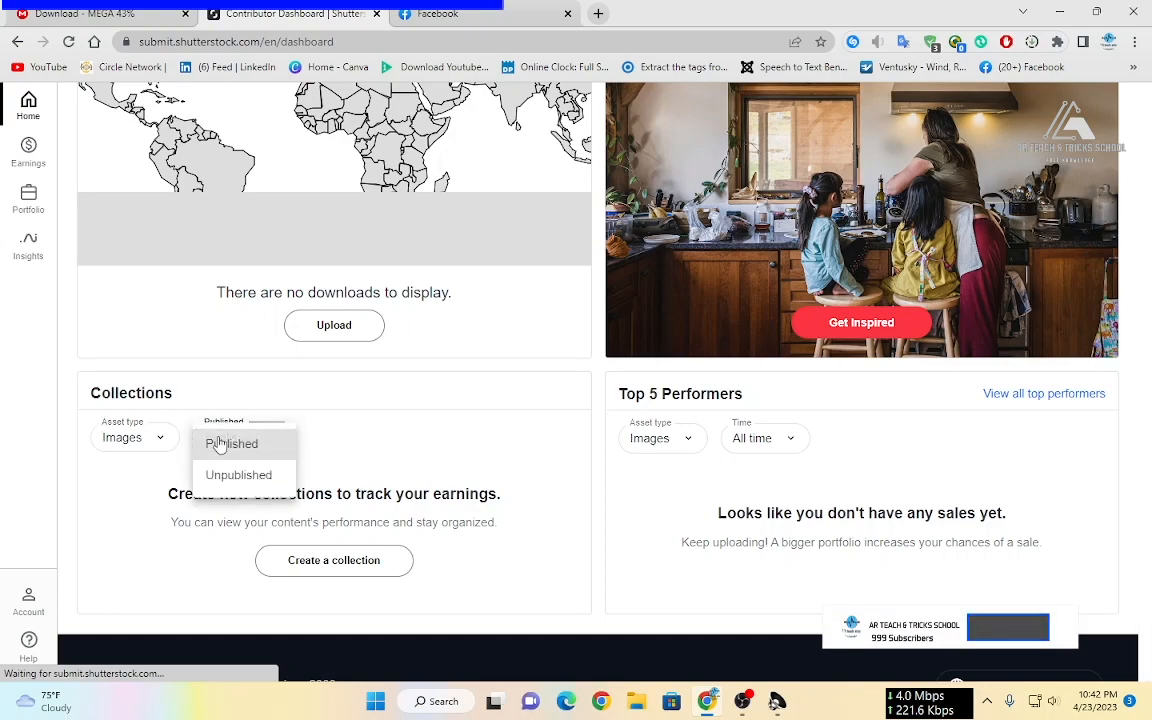
click(220, 443)
scroll(195, 450, up, 2)
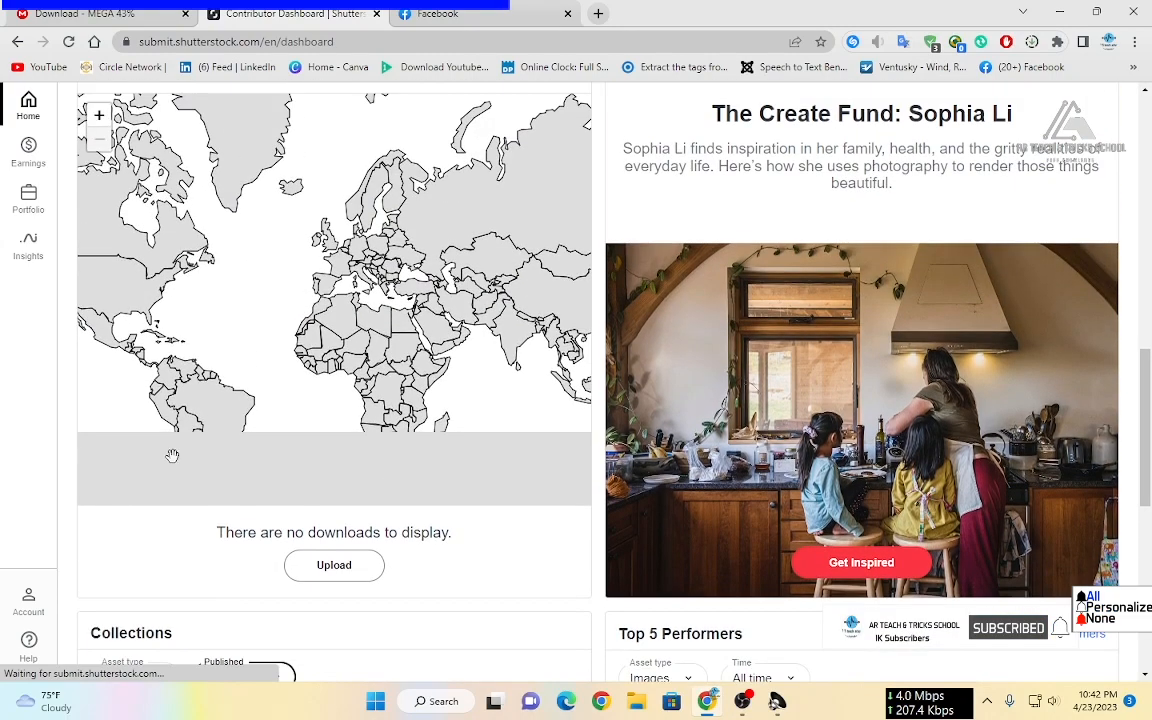
scroll(176, 449, up, 4)
scroll(180, 458, down, 1)
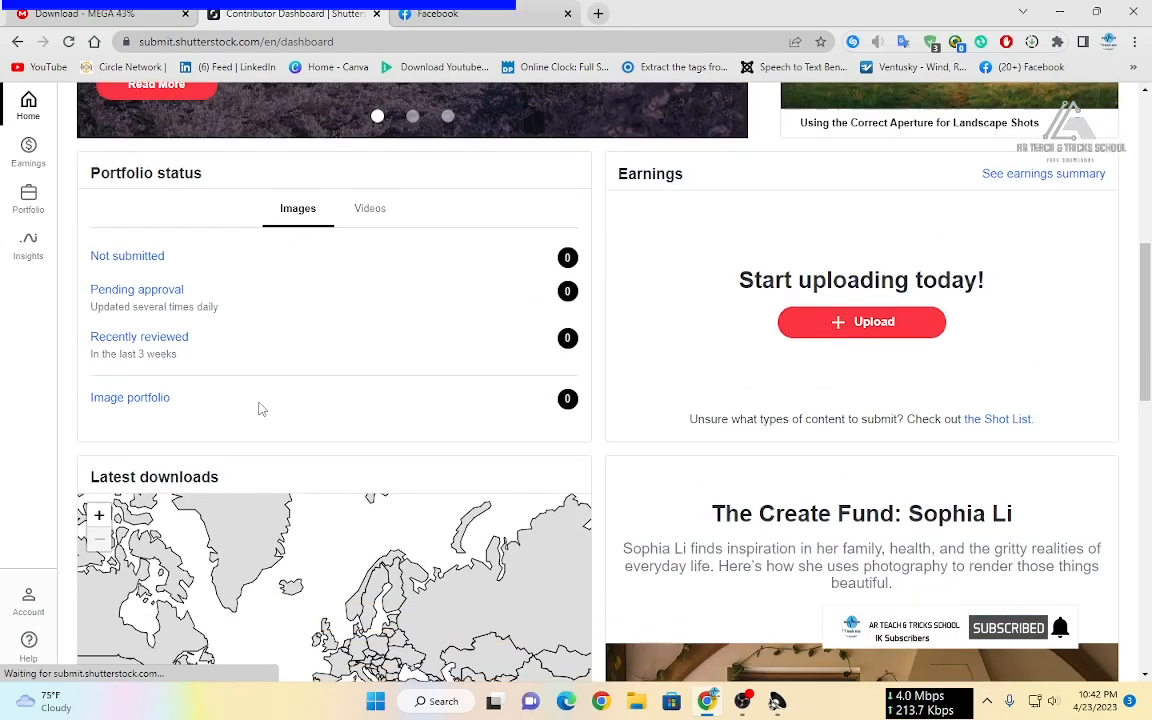
Step: Upload the sunrise photo with the tree as new content and continue to the content submission page
click(876, 328)
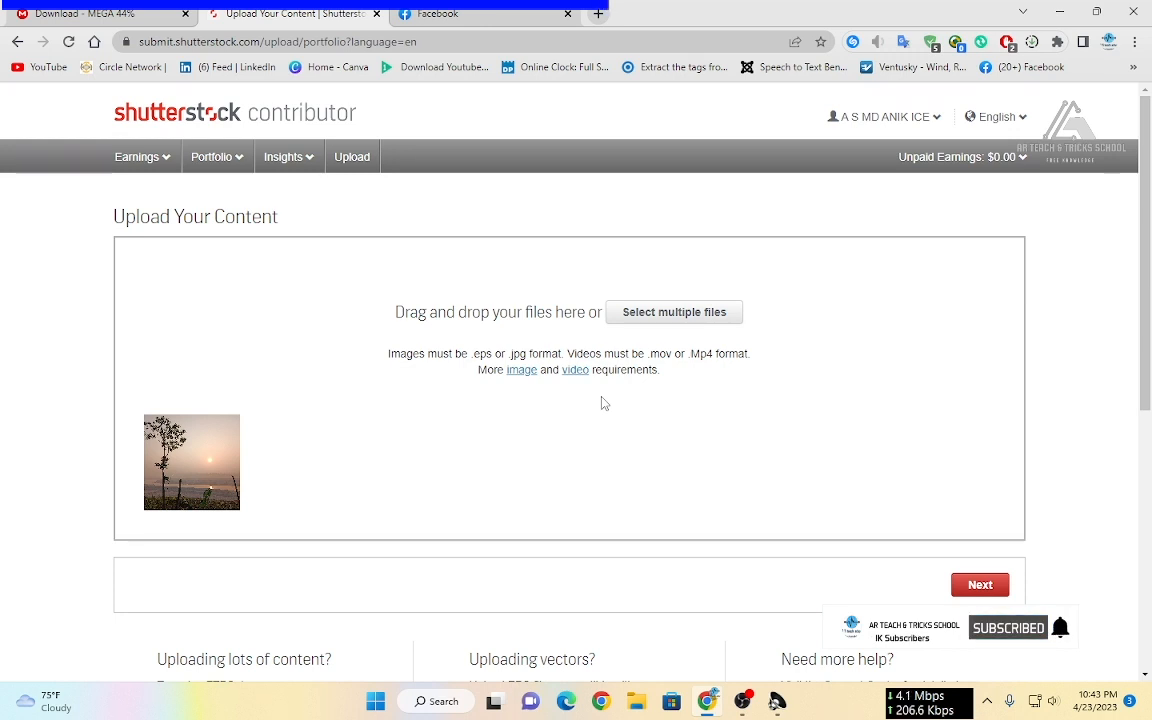
click(987, 597)
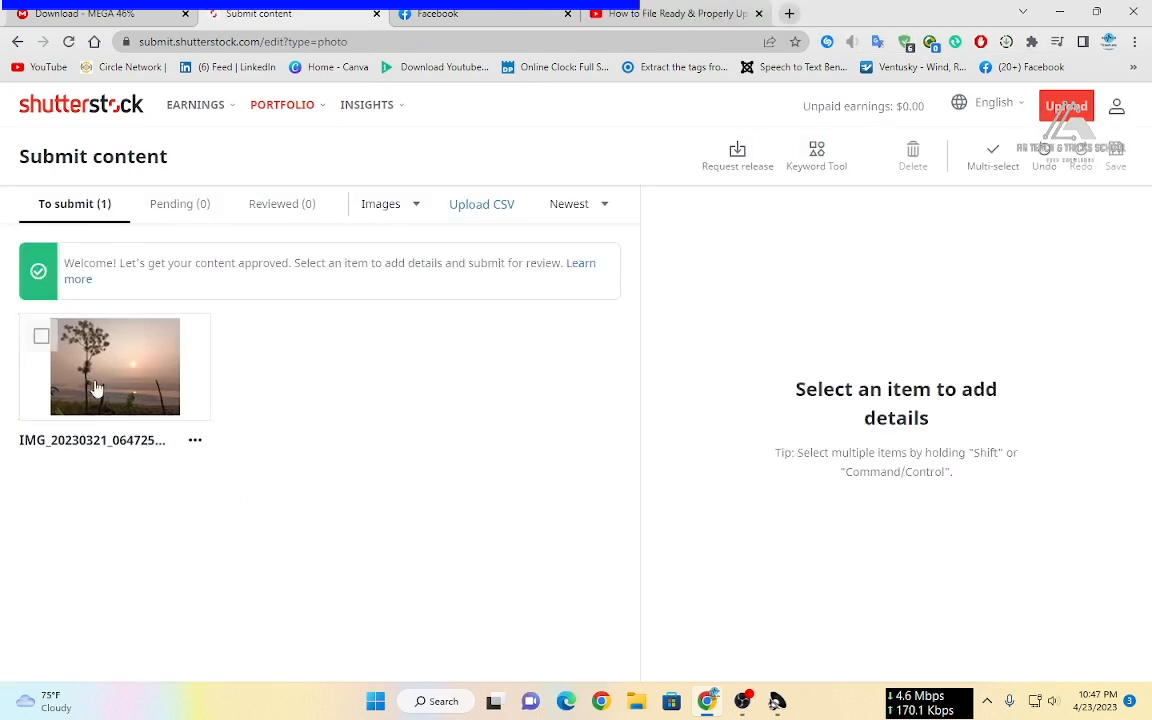
Step: Select the uploaded sunrise photo and add the suggested keywords sky, landscape, nature, background, summer and outdoor
click(41, 337)
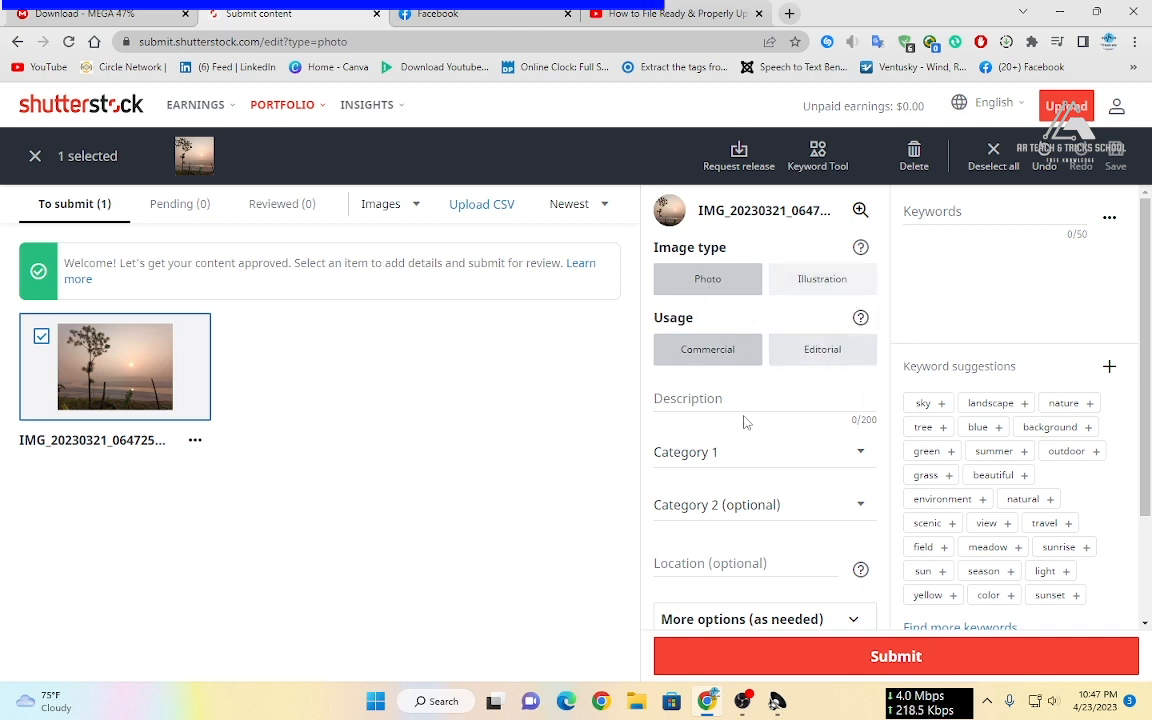
scroll(720, 345, down, 1)
scroll(918, 335, up, 1)
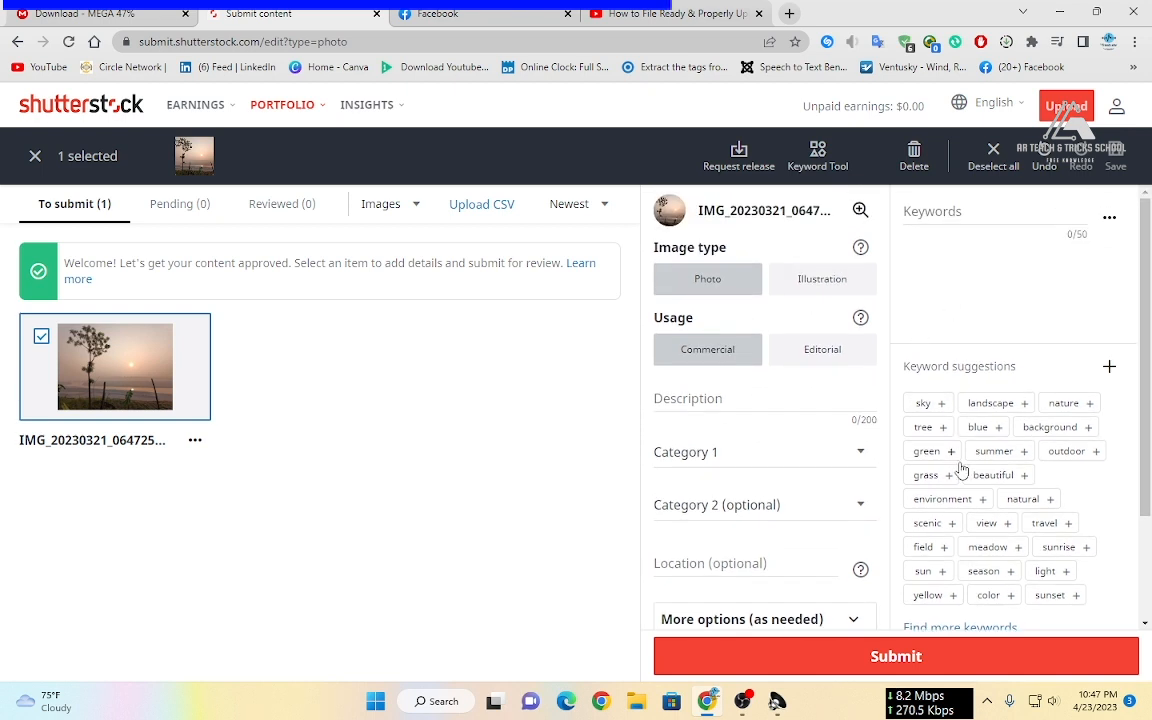
click(940, 405)
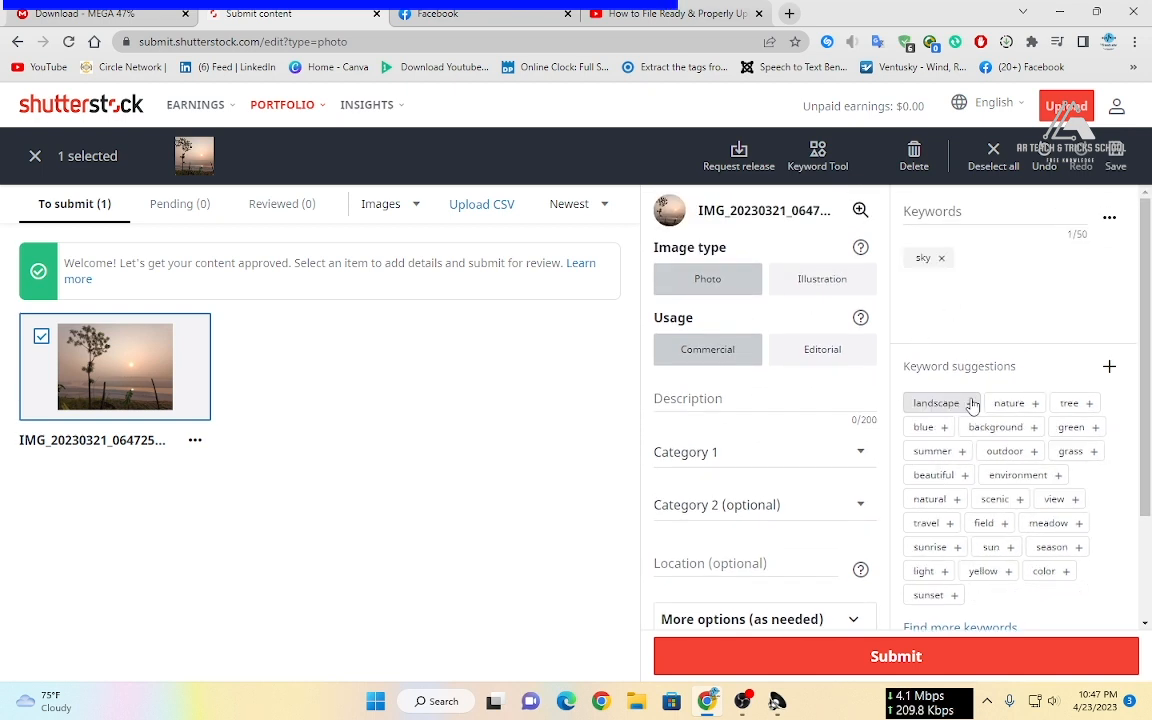
click(972, 405)
click(956, 406)
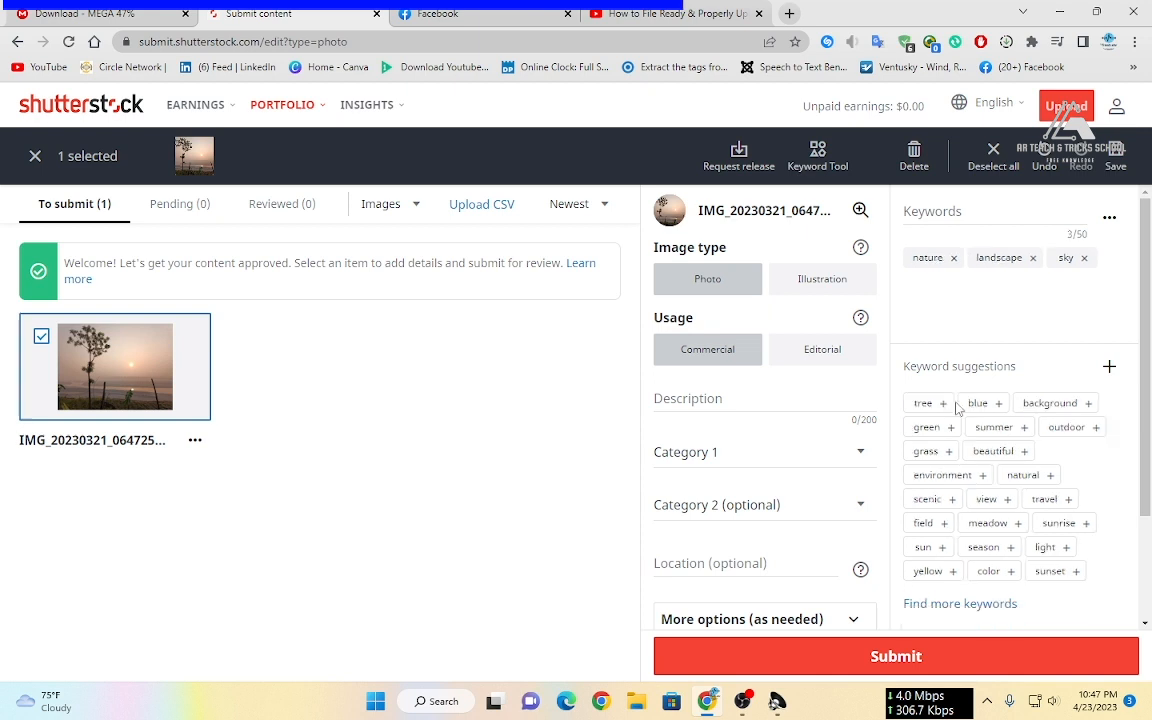
click(1045, 404)
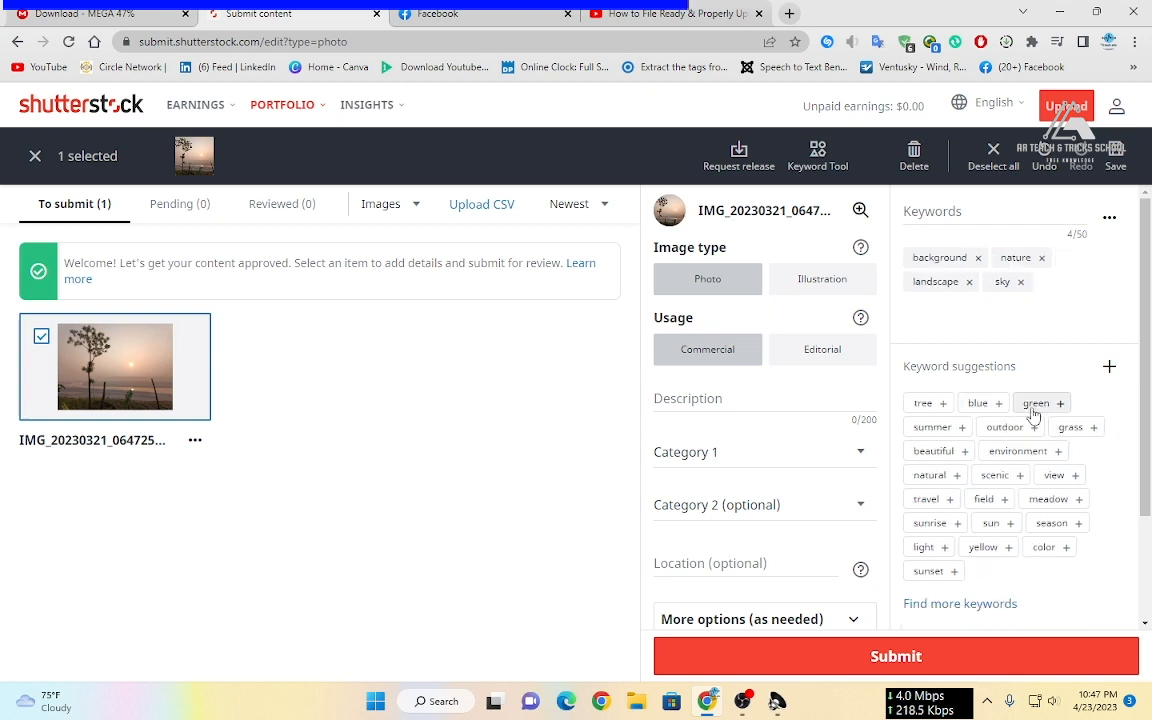
click(962, 429)
click(955, 431)
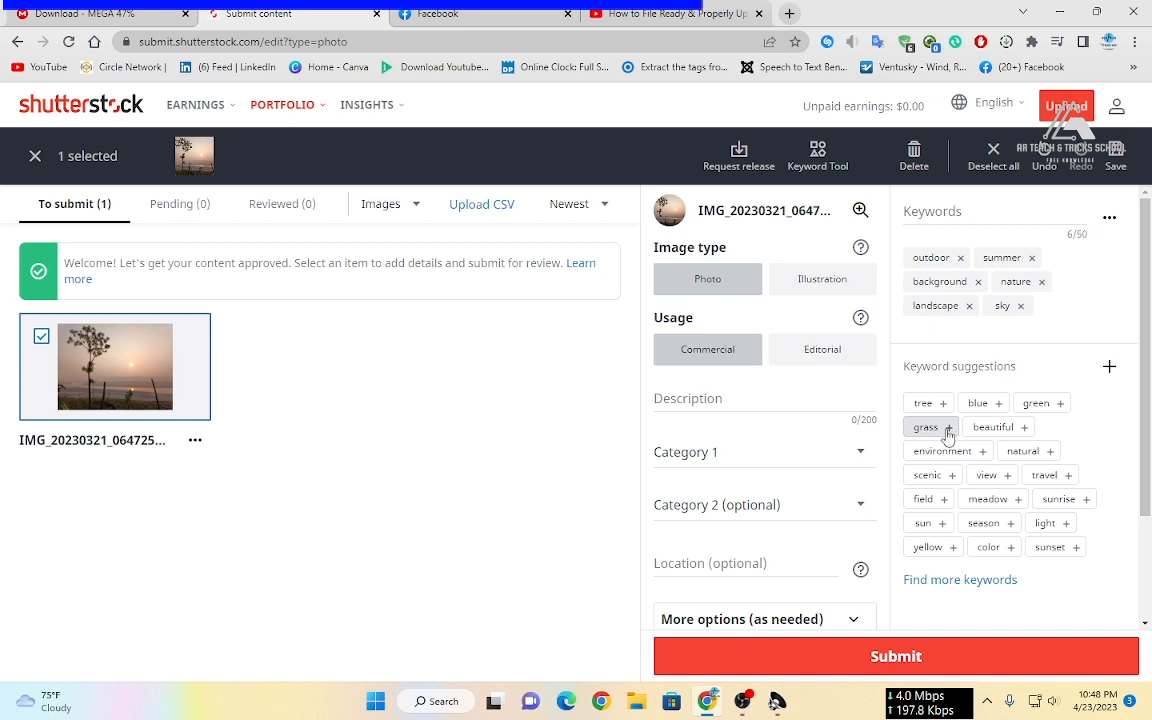
Step: Add the suggested keywords view, travel, sunrise, tree, beautiful, natural, sun and light to the photo
click(985, 478)
click(1012, 478)
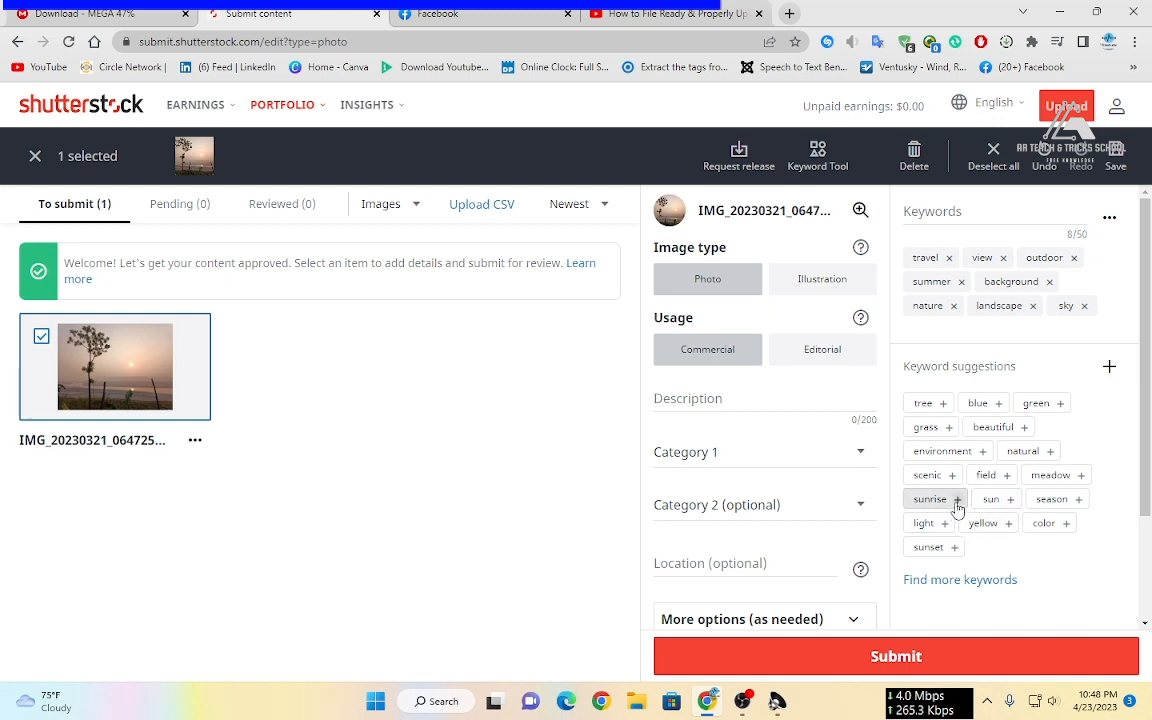
click(957, 499)
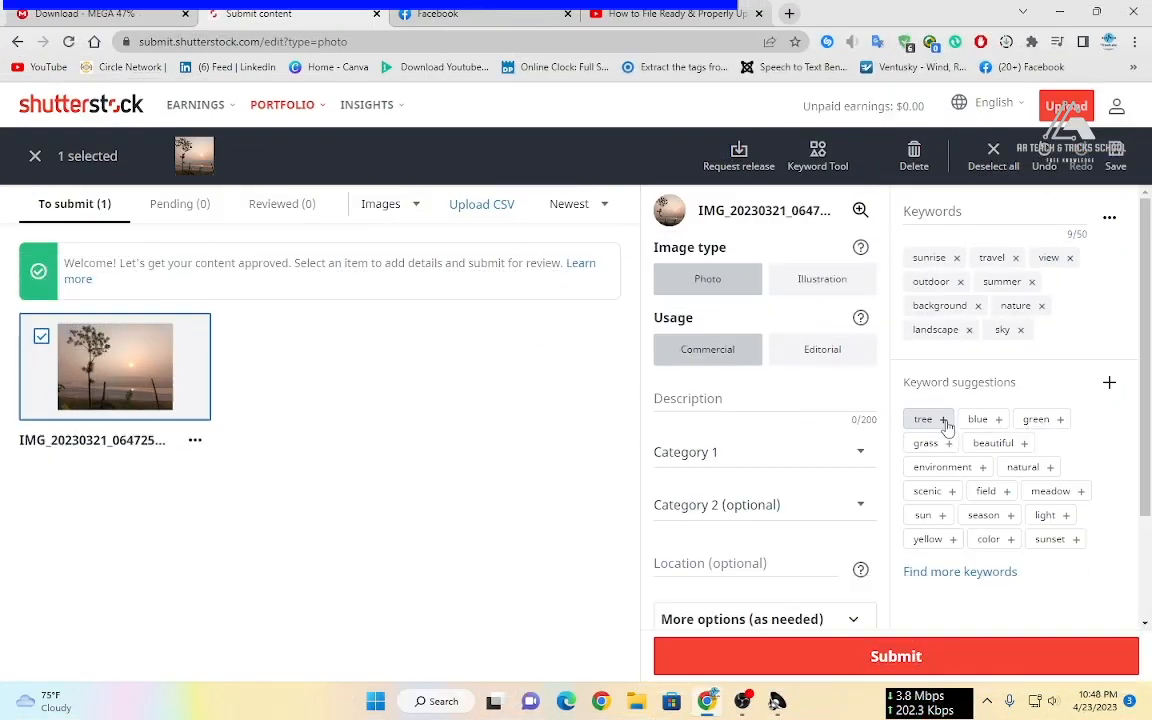
click(944, 423)
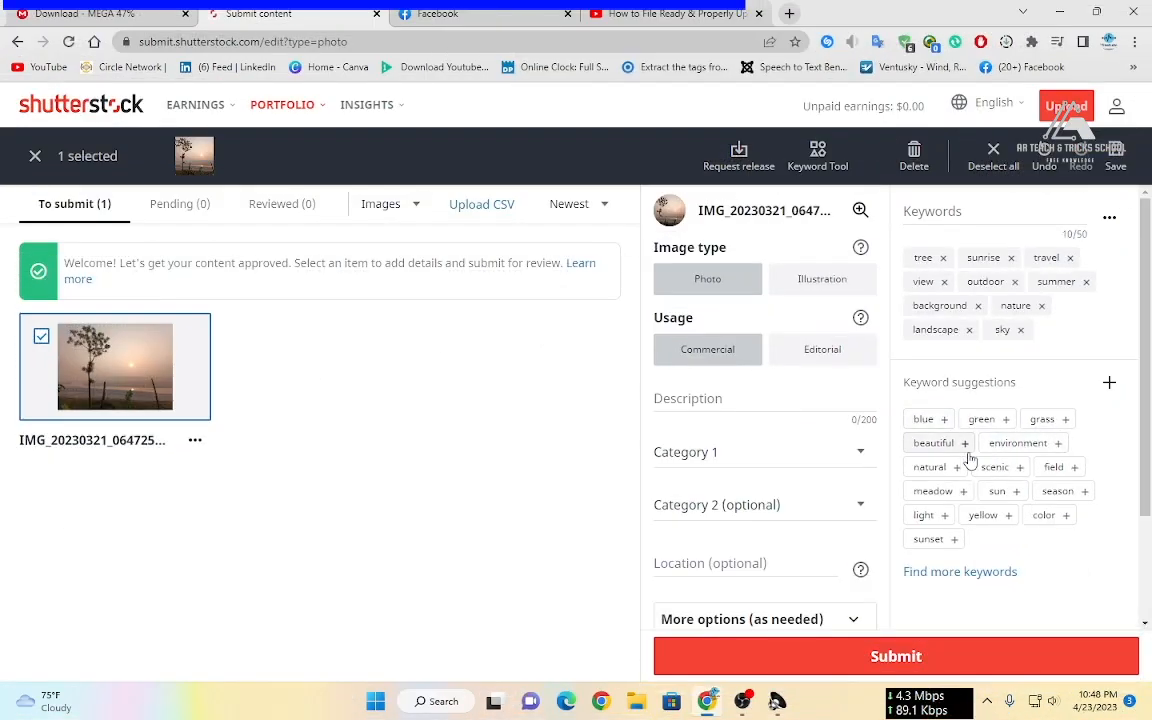
click(953, 452)
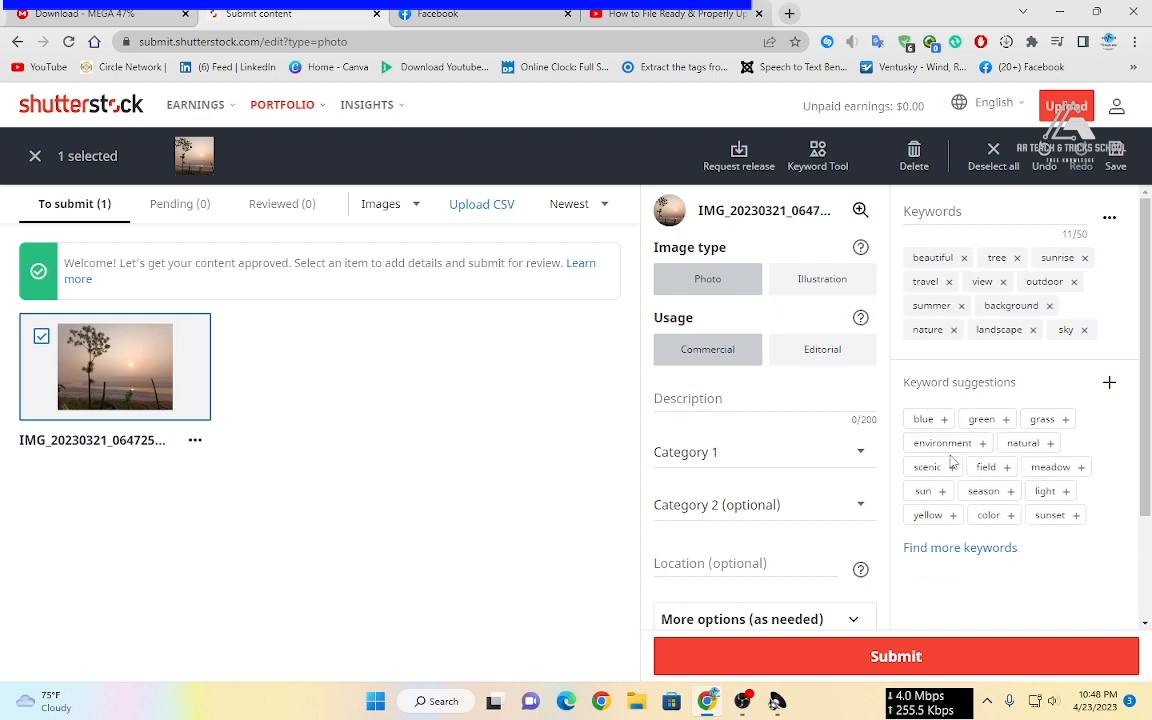
click(1026, 443)
click(1016, 492)
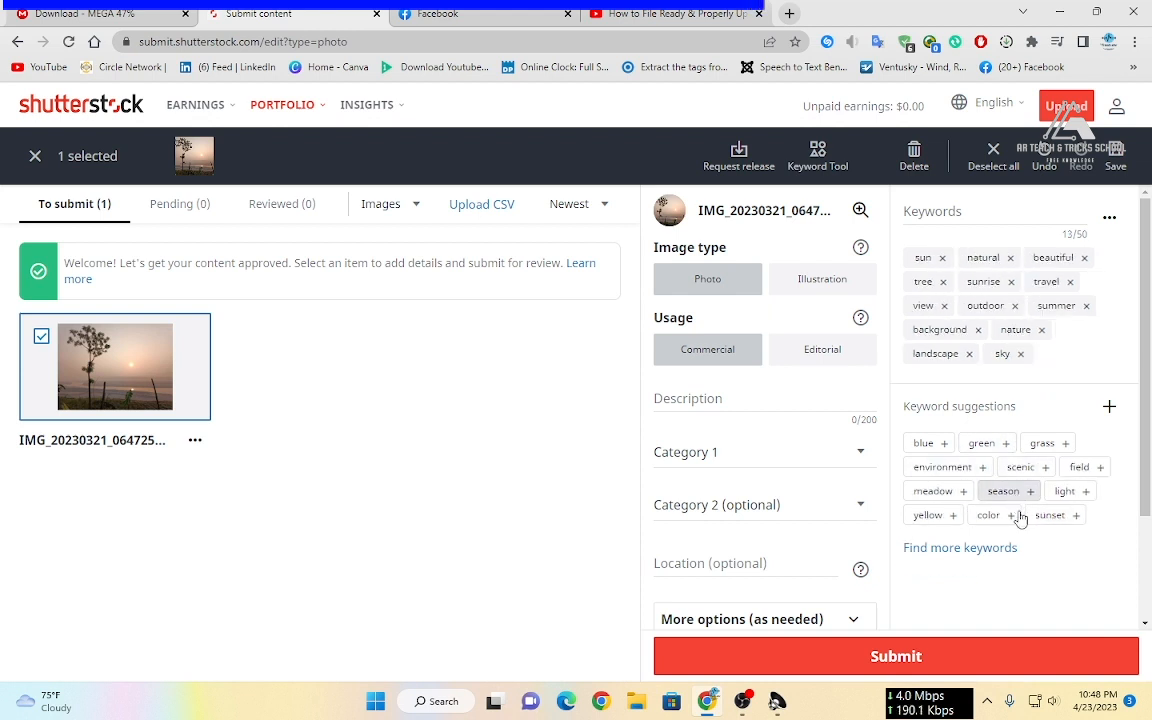
click(1079, 495)
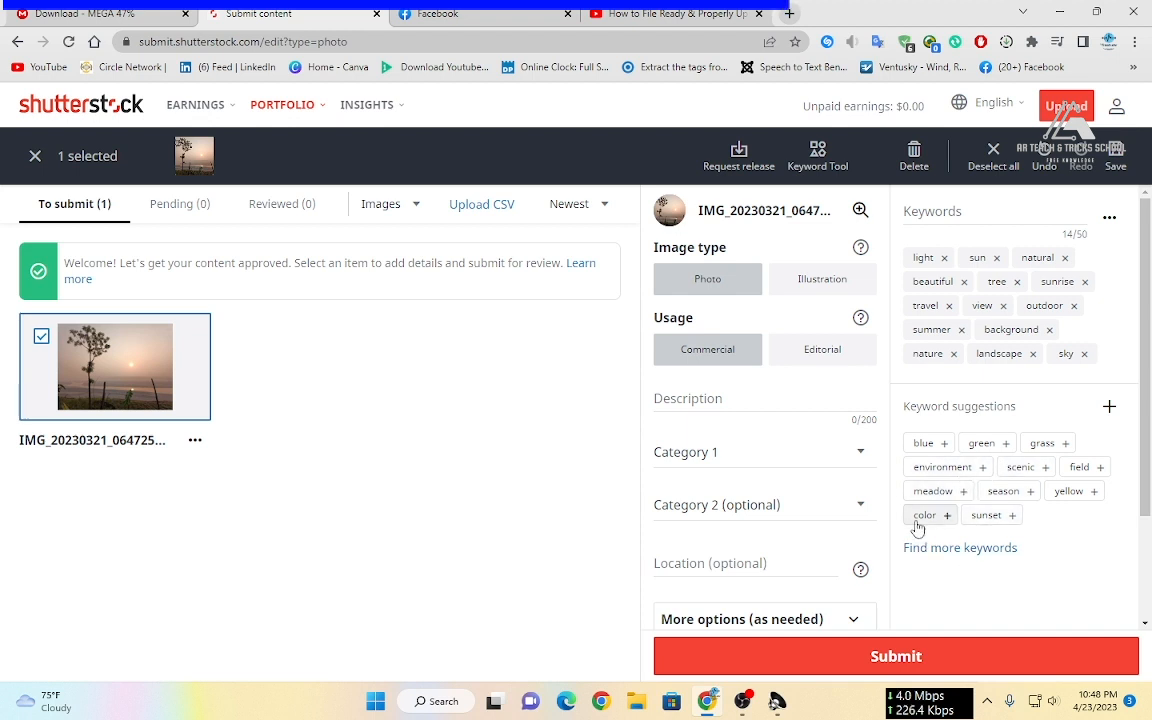
Step: Set the photo's Category 1 to Nature
scroll(663, 440, down, 2)
click(715, 314)
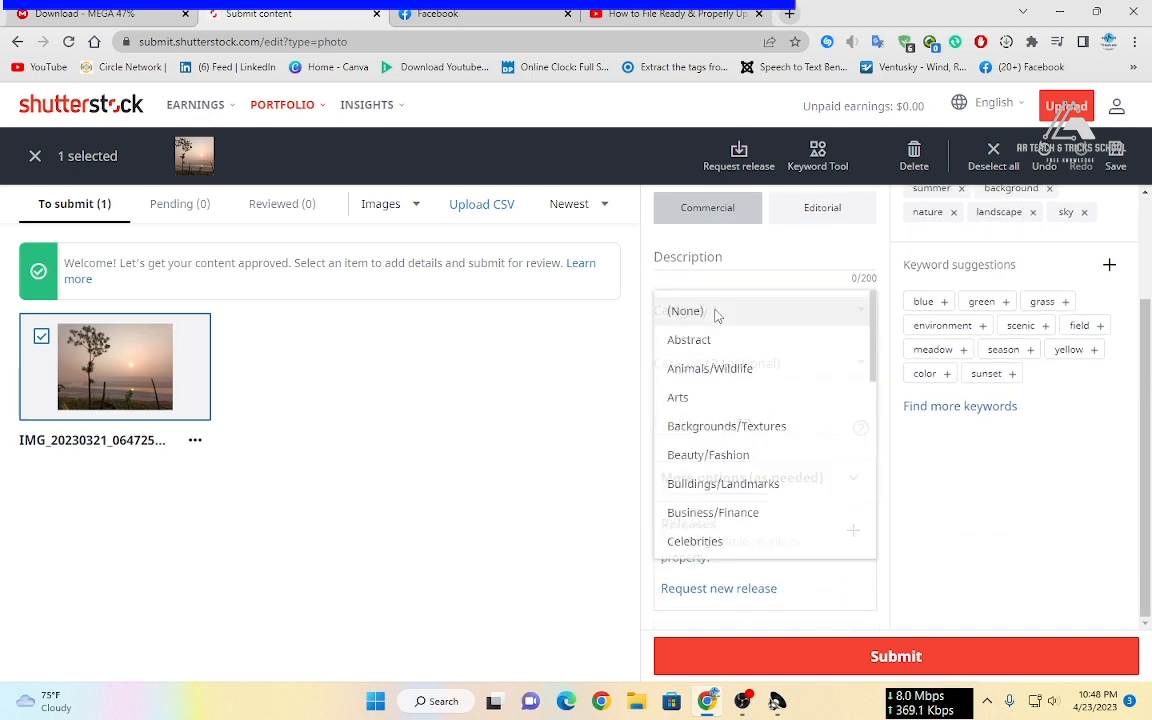
scroll(698, 360, down, 1)
scroll(698, 376, down, 1)
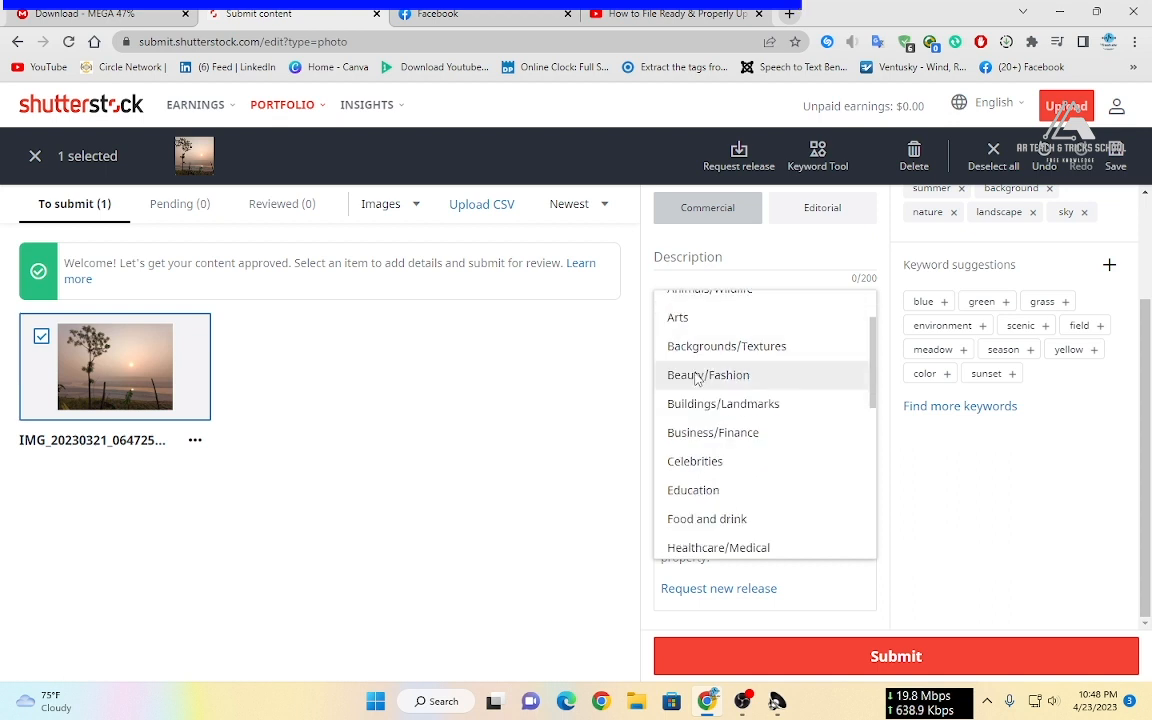
scroll(695, 510, down, 2)
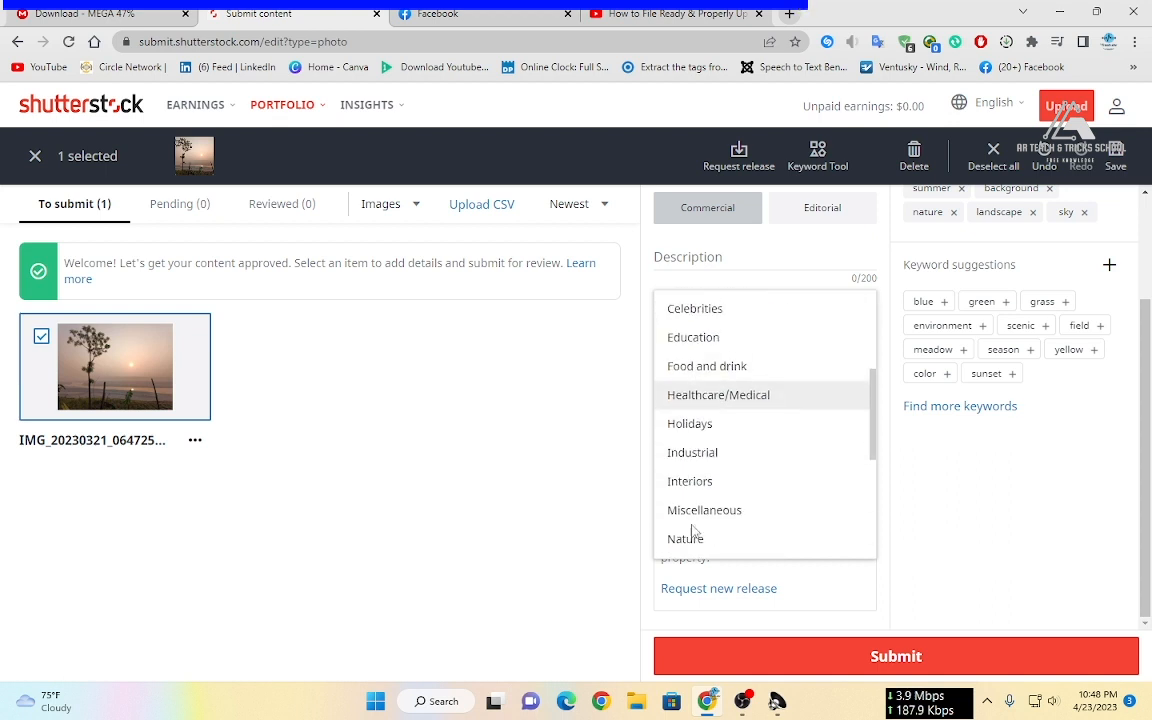
scroll(695, 527, down, 2)
click(689, 371)
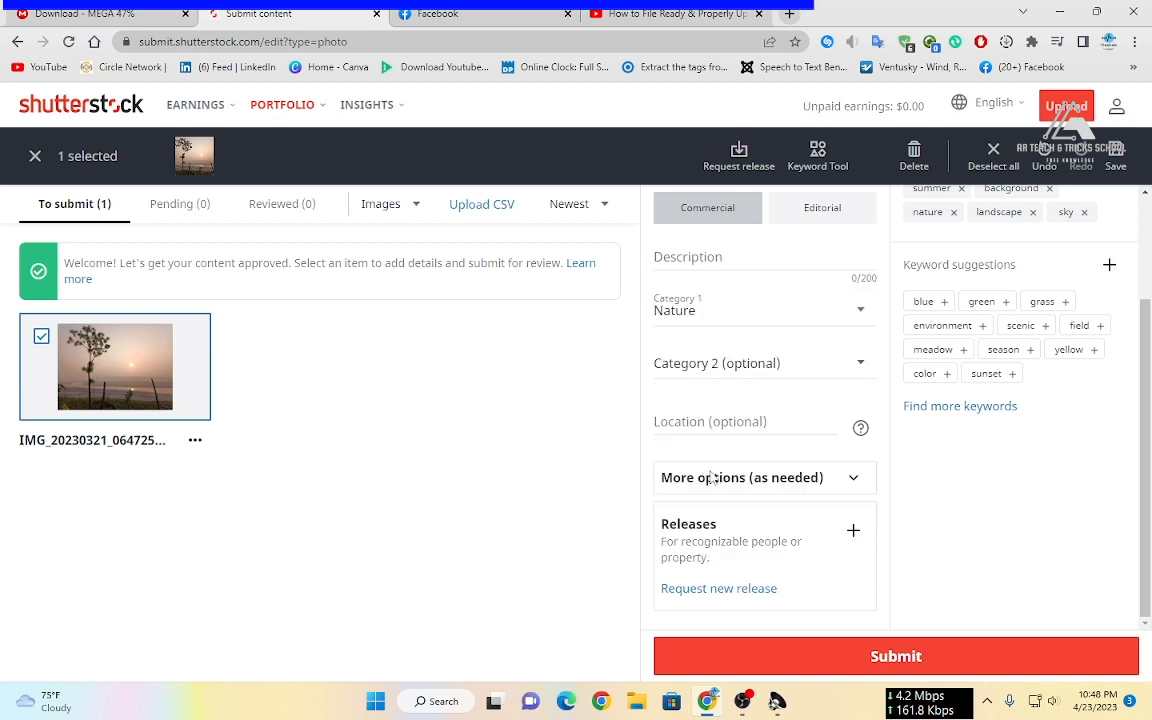
Step: Set the photo's location to Kushtia, Bangladesh and expand the additional options
click(718, 430)
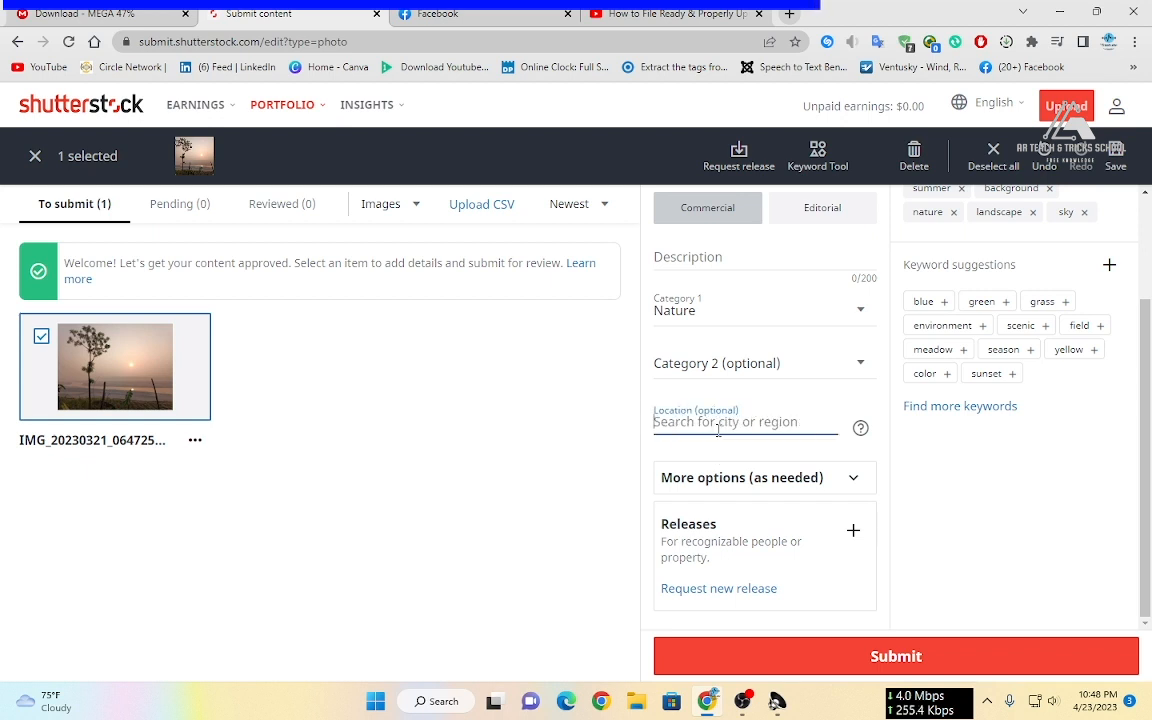
text(ku)
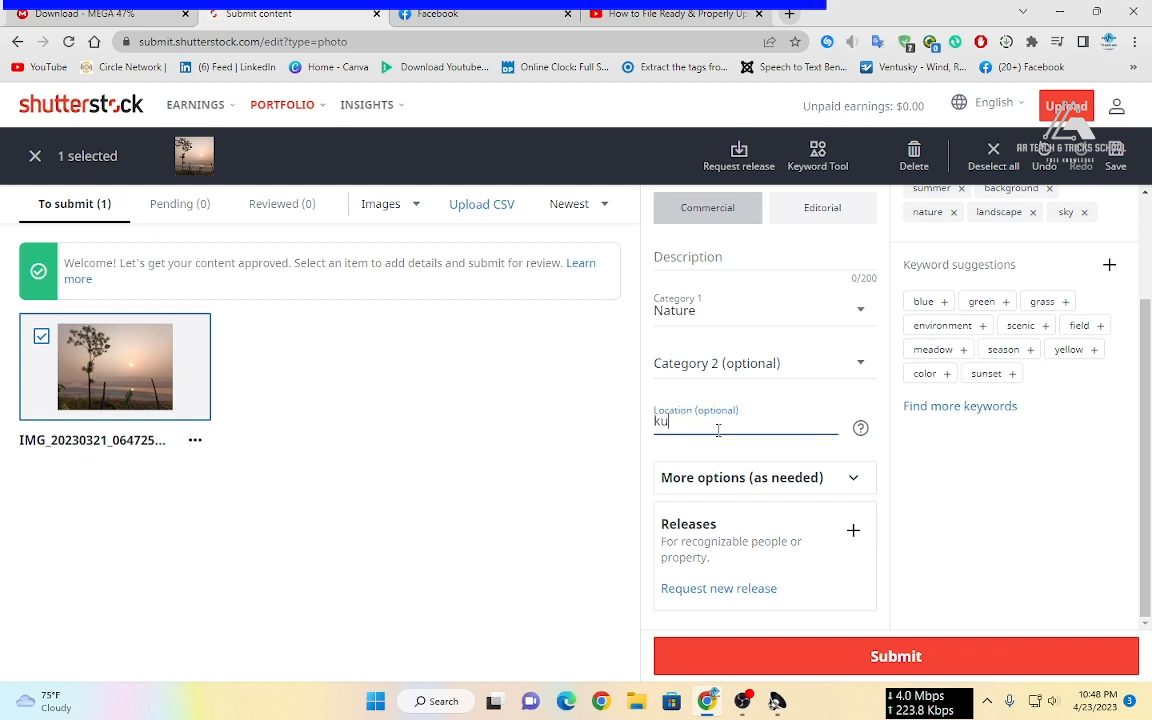
text(stia)
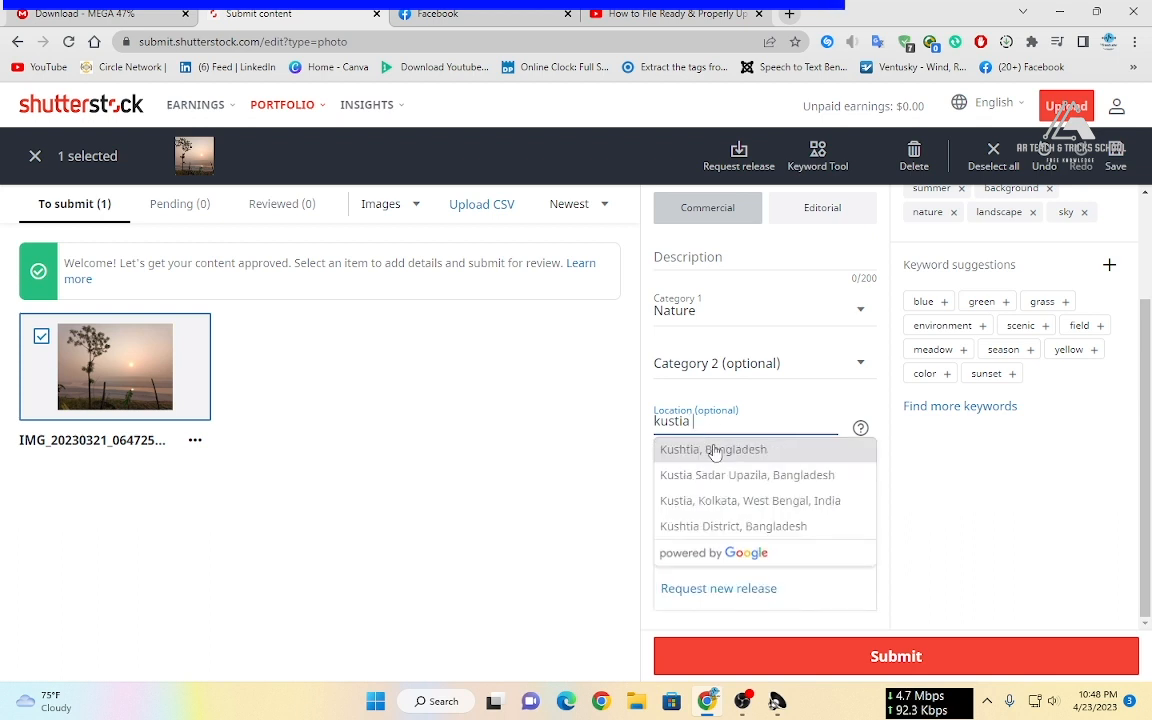
click(715, 452)
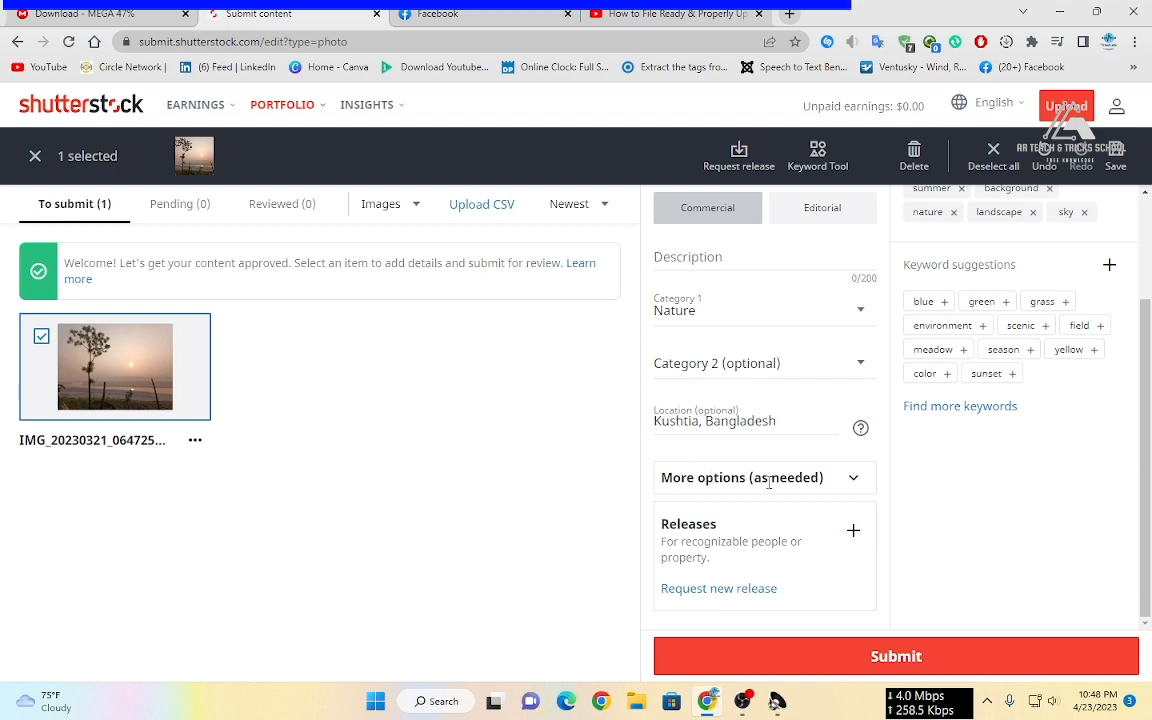
click(821, 479)
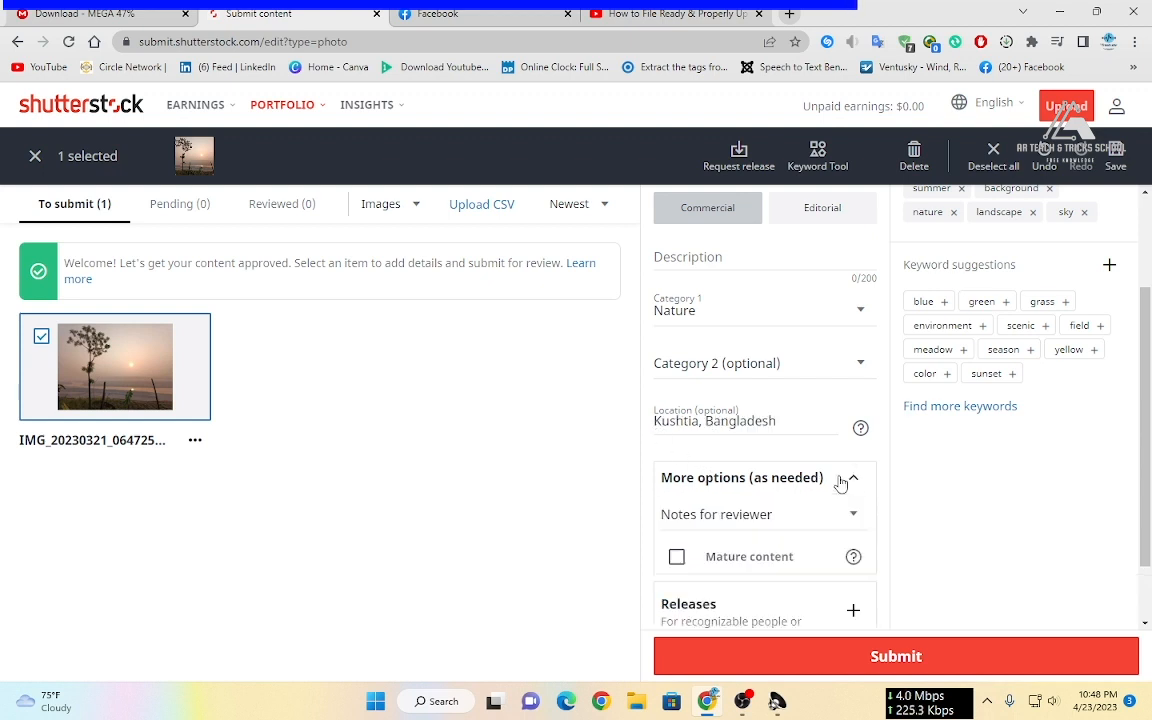
Step: Paste the prepared description beginning "Capture the beauty of nature with stunning nature photos" and complete its ending with "bangladesh"
scroll(728, 458, down, 1)
scroll(728, 505, up, 2)
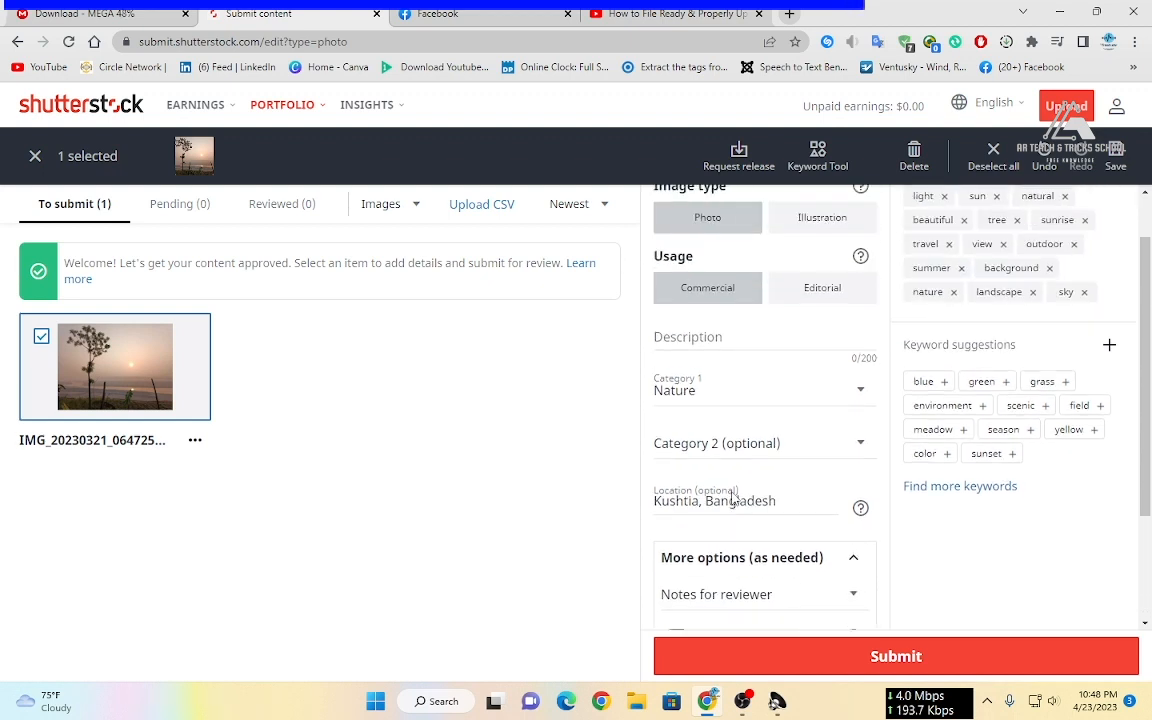
click(730, 340)
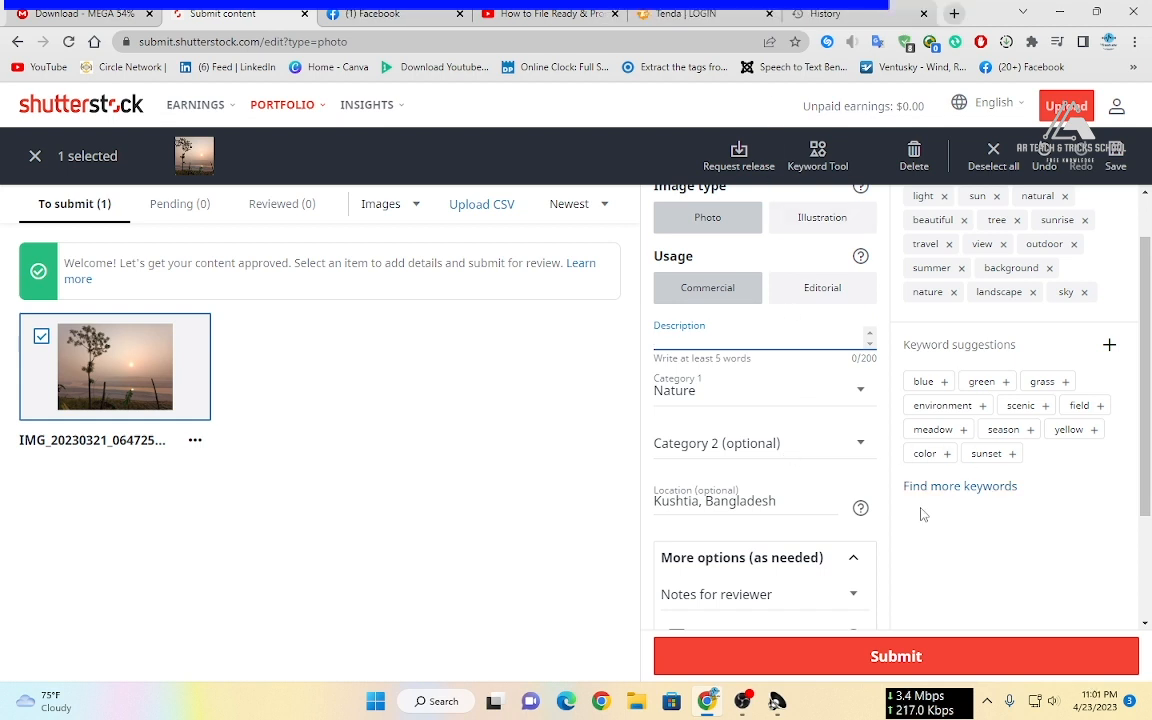
right_click(764, 342)
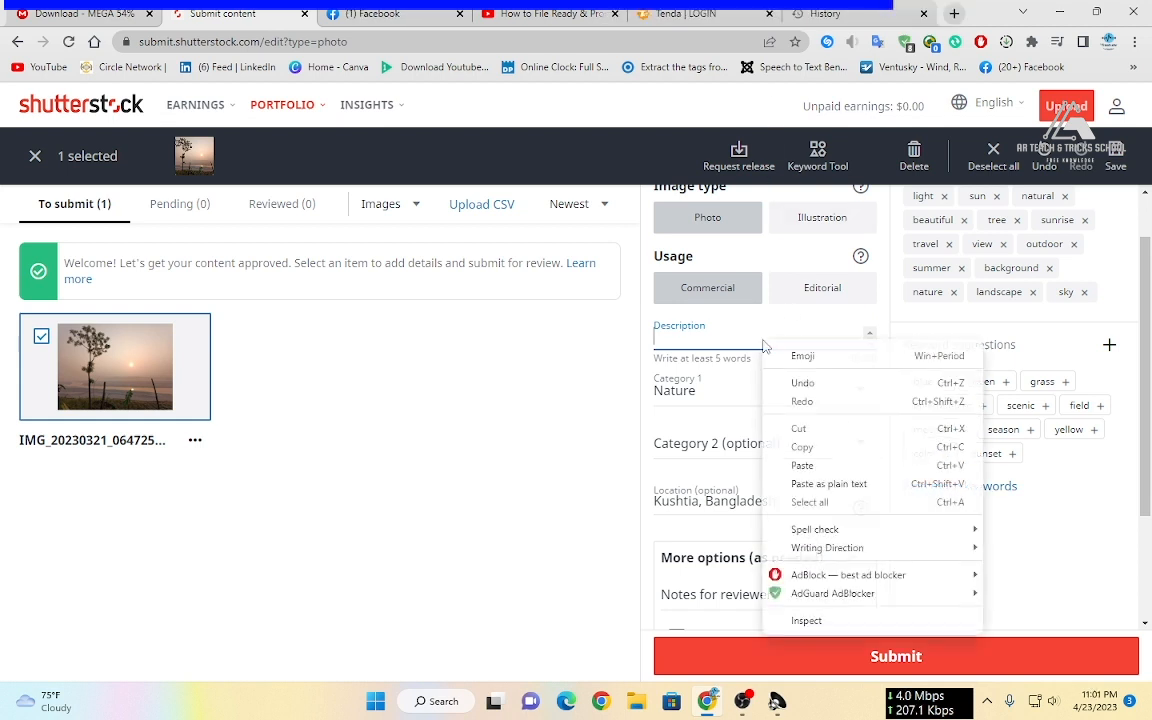
click(823, 461)
scroll(795, 430, down, 3)
scroll(796, 432, up, 3)
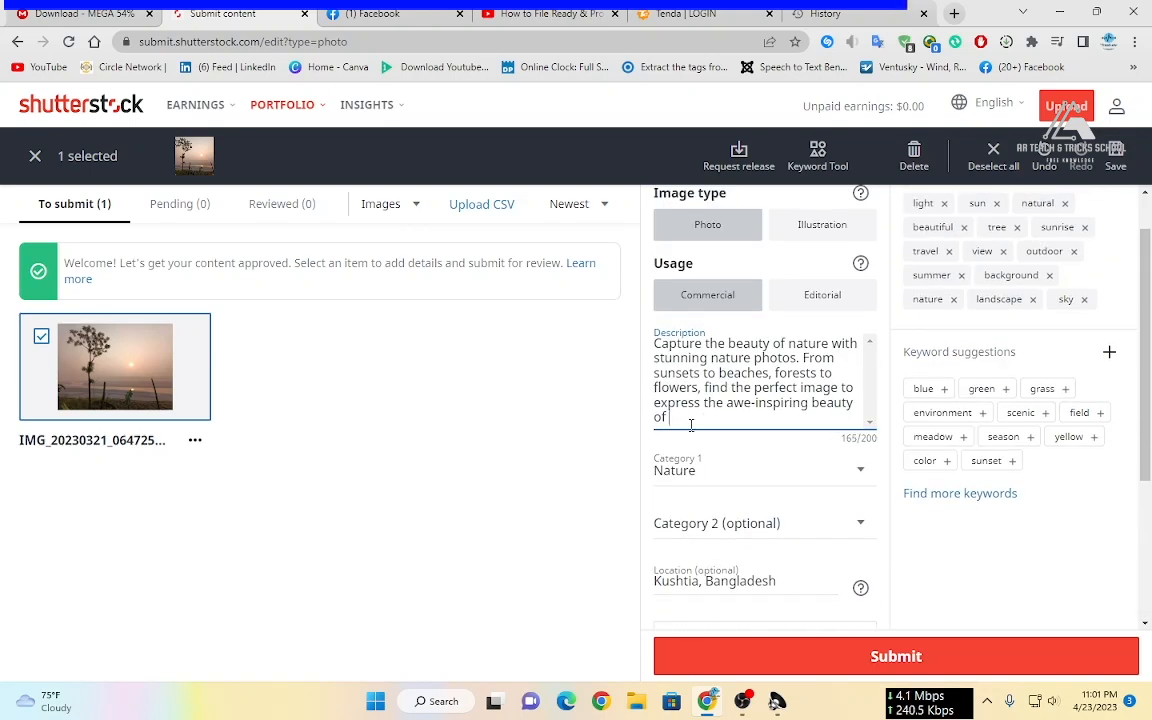
text(bangladesh)
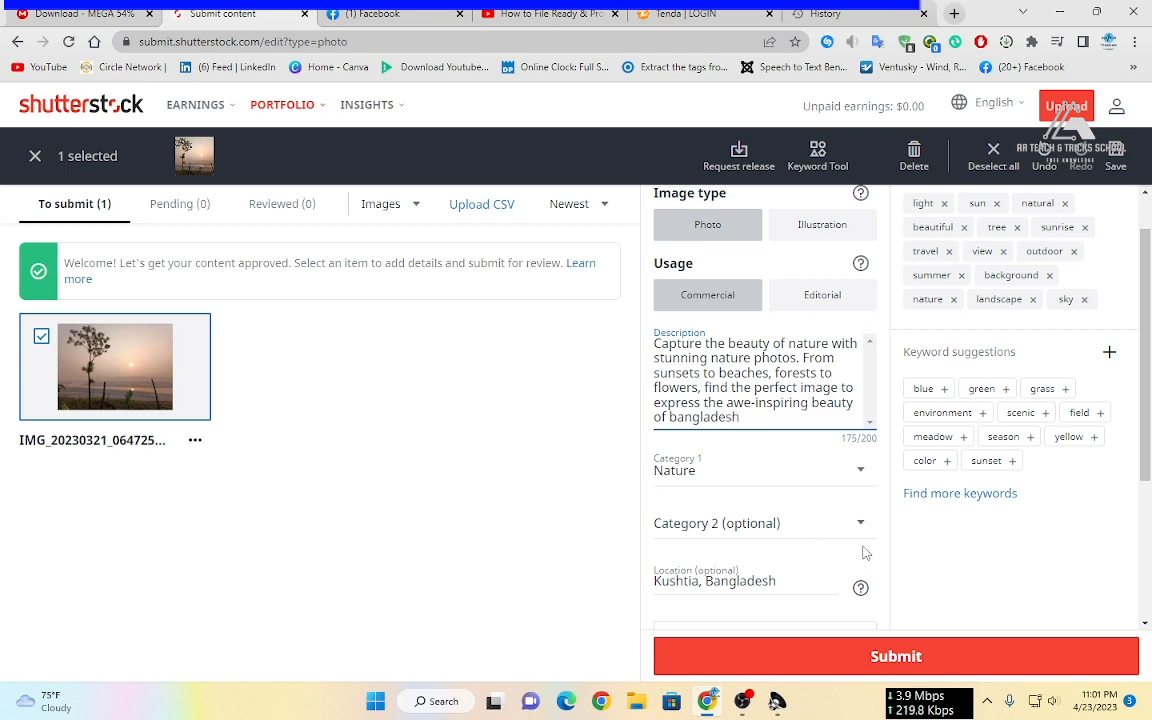
Step: Submit the photo for review and close the first-submission dialog
scroll(865, 553, down, 3)
click(822, 656)
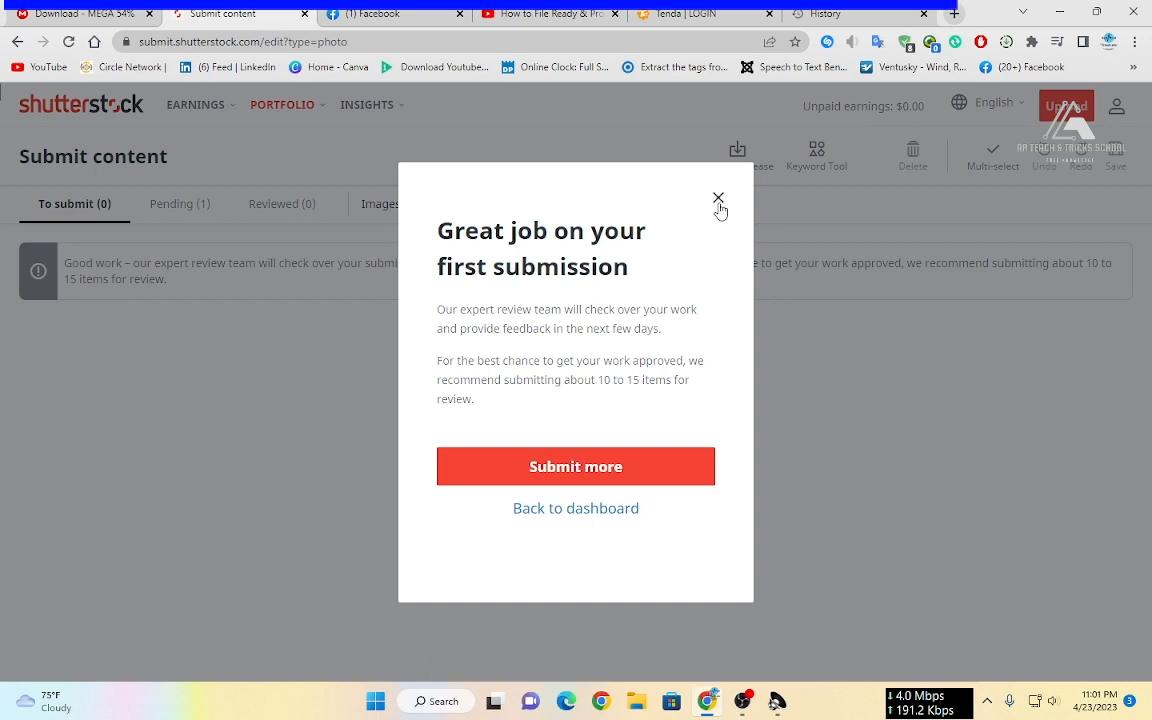
click(718, 200)
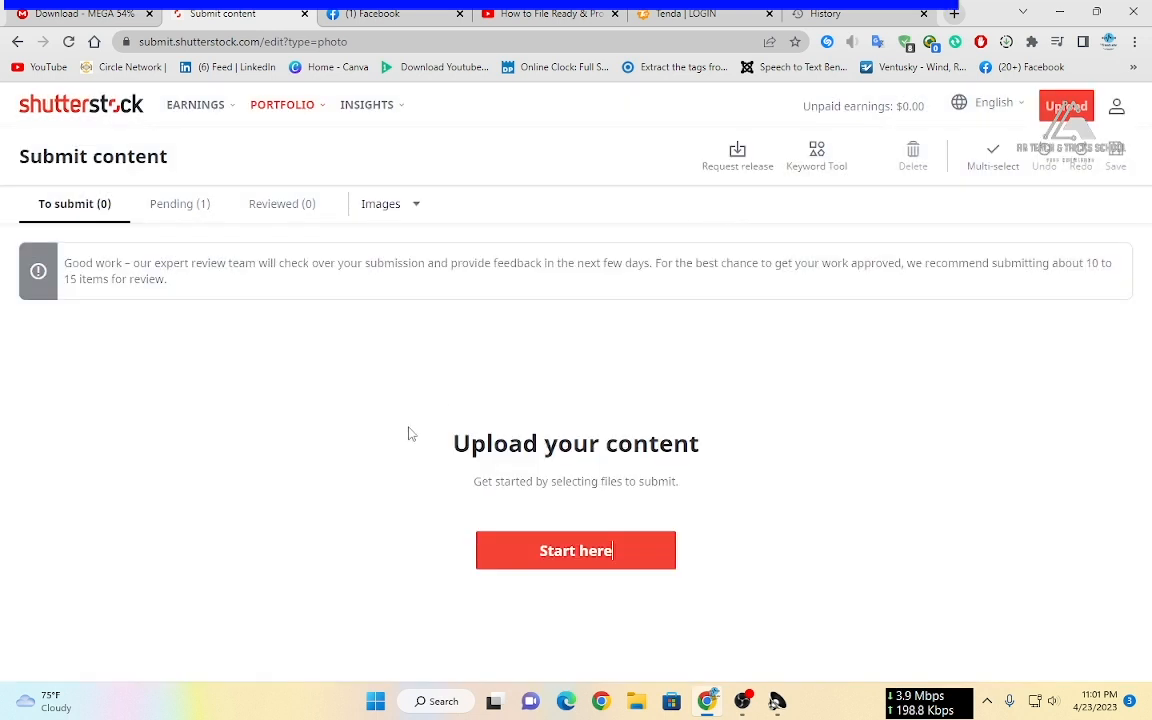
Step: Check the pending submissions, and return to the contributor dashboard to examine its portfolio status, collections, top performers and notices
click(198, 210)
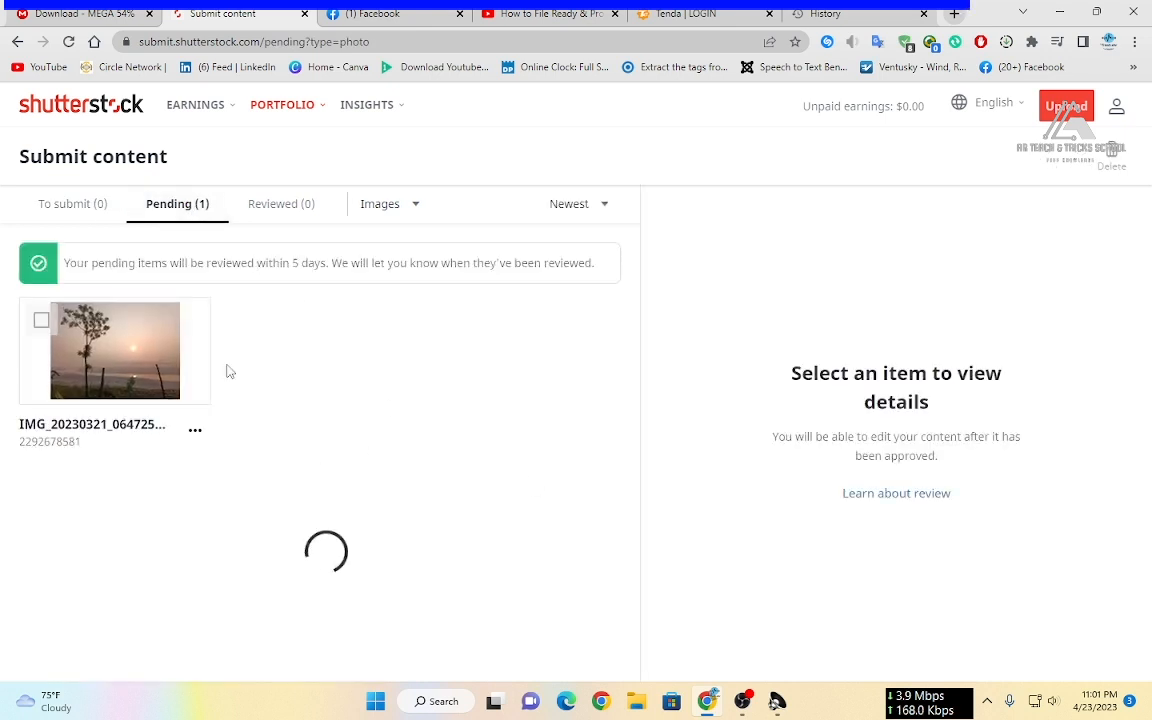
click(70, 207)
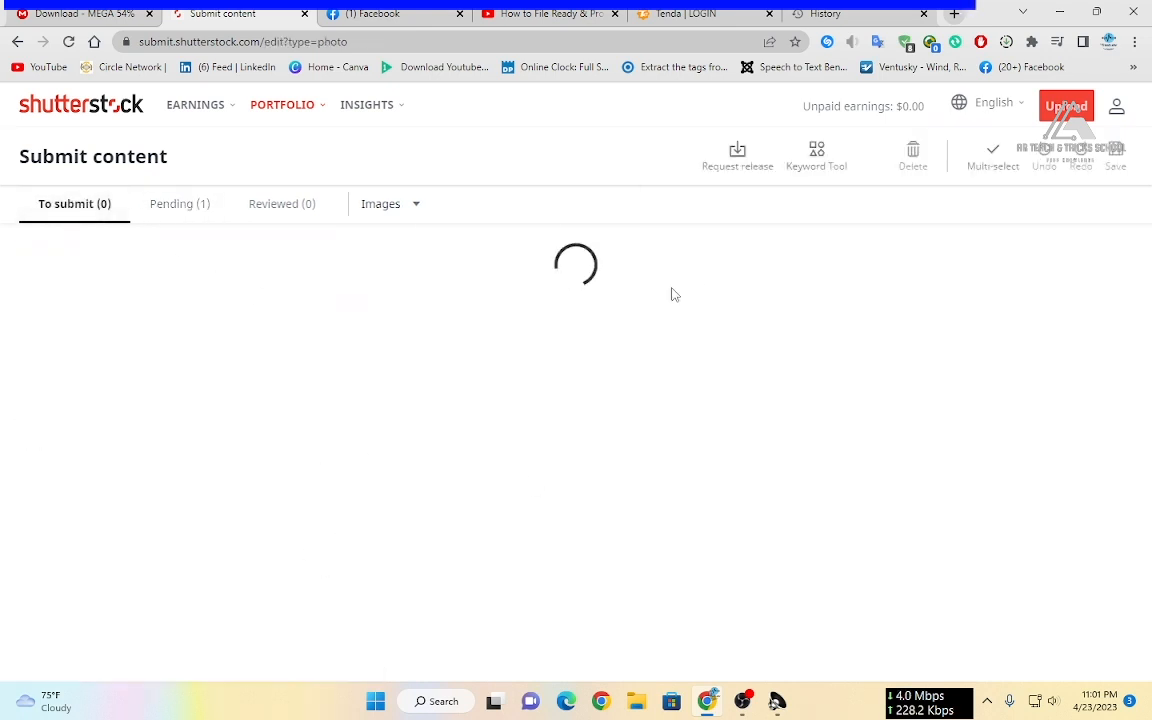
click(122, 121)
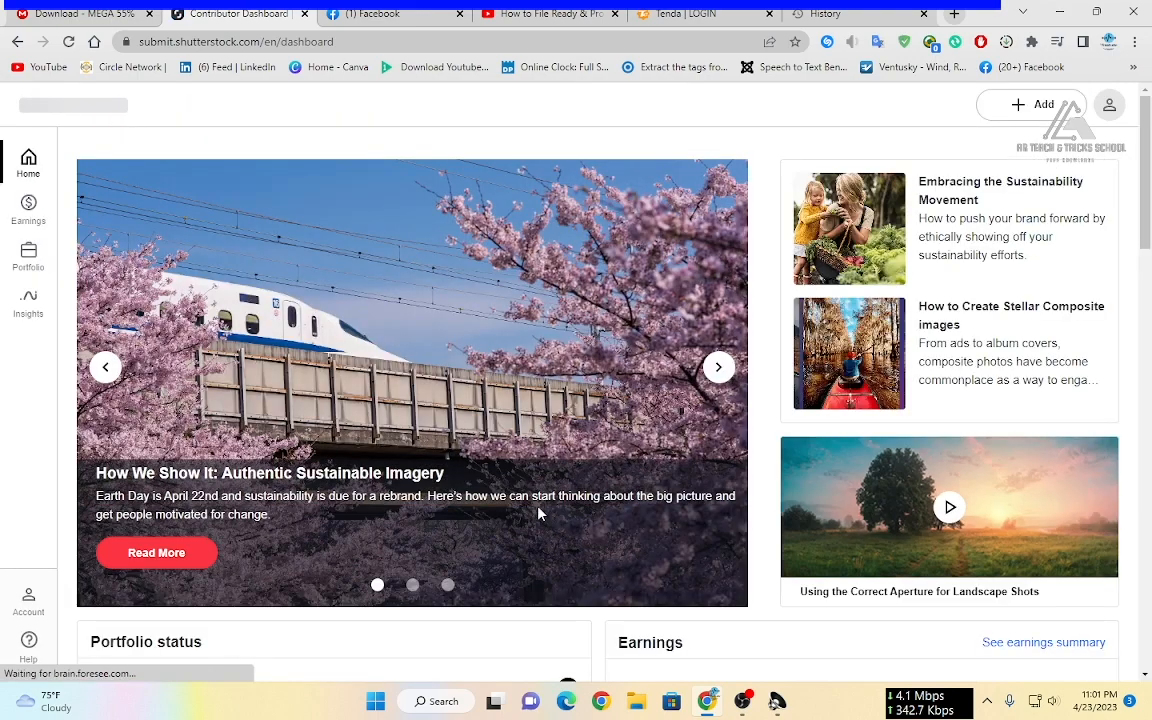
scroll(538, 514, down, 5)
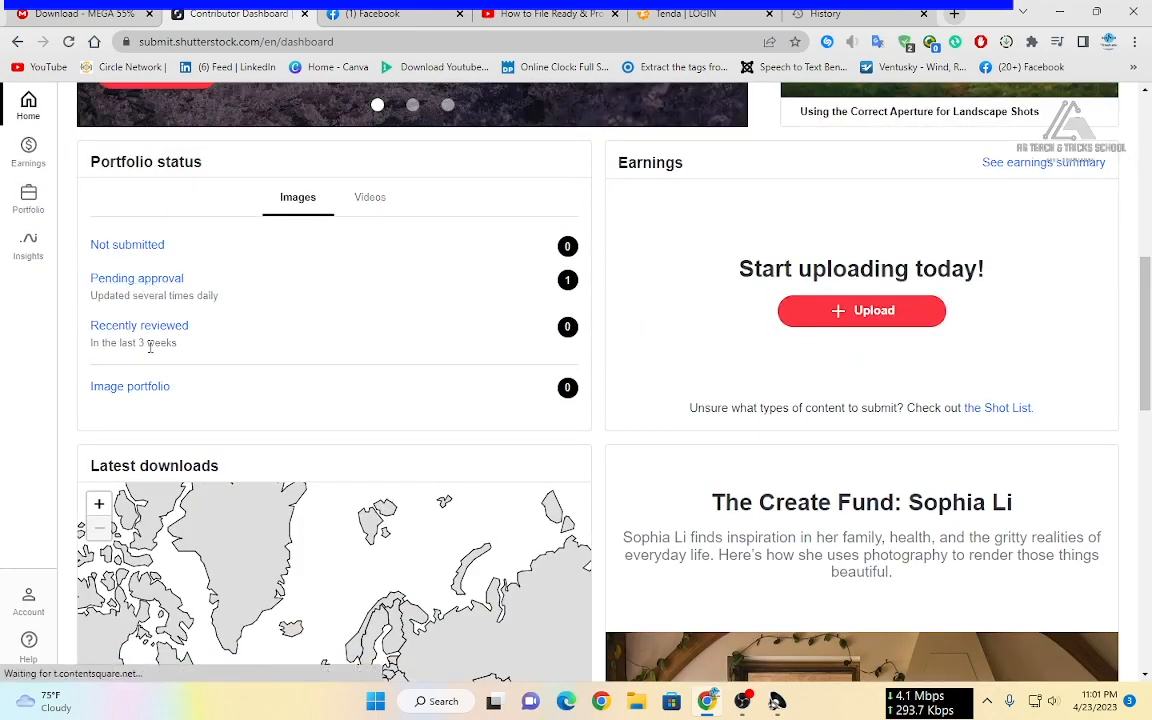
scroll(146, 347, down, 1)
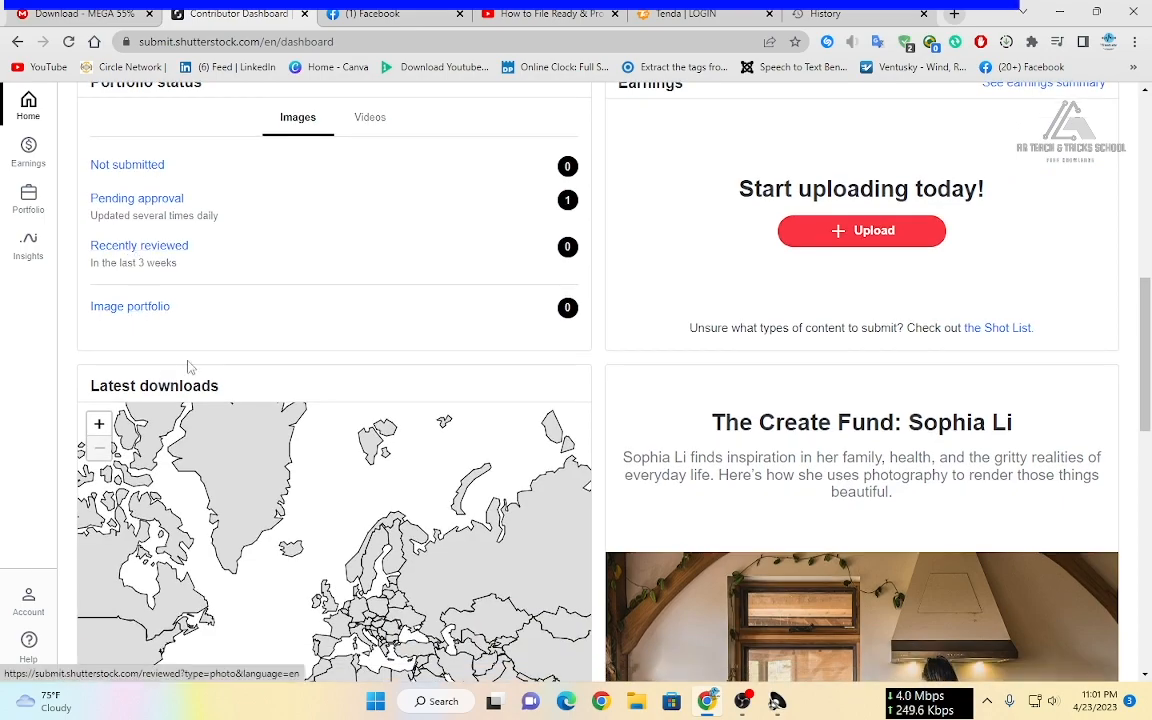
scroll(147, 324, down, 2)
scroll(150, 327, down, 4)
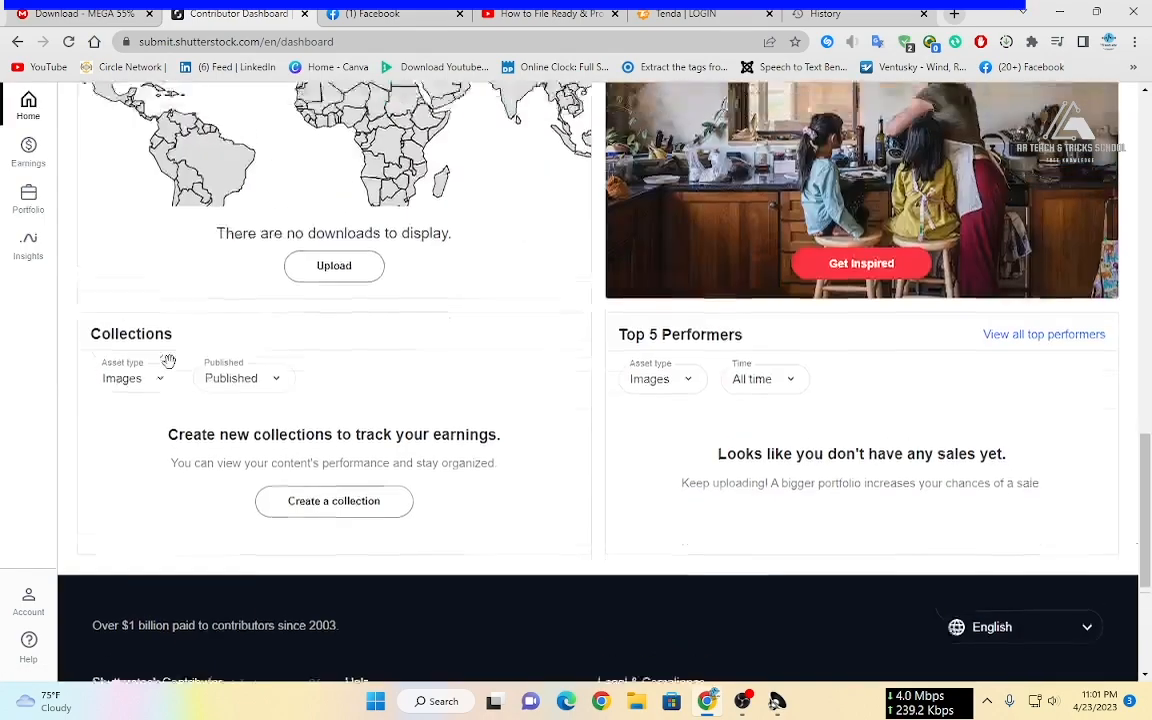
scroll(150, 327, up, 10)
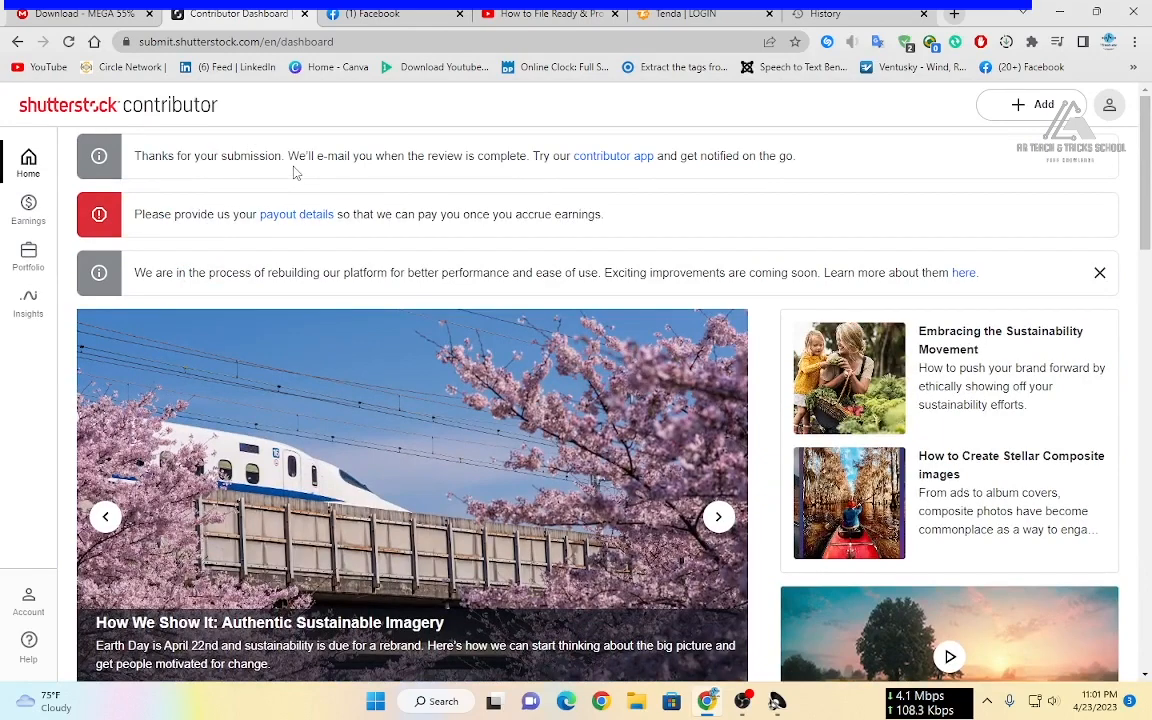
Step: Look over the dashboard notices and open the payout details in a separate browser tab
scroll(347, 303, down, 1)
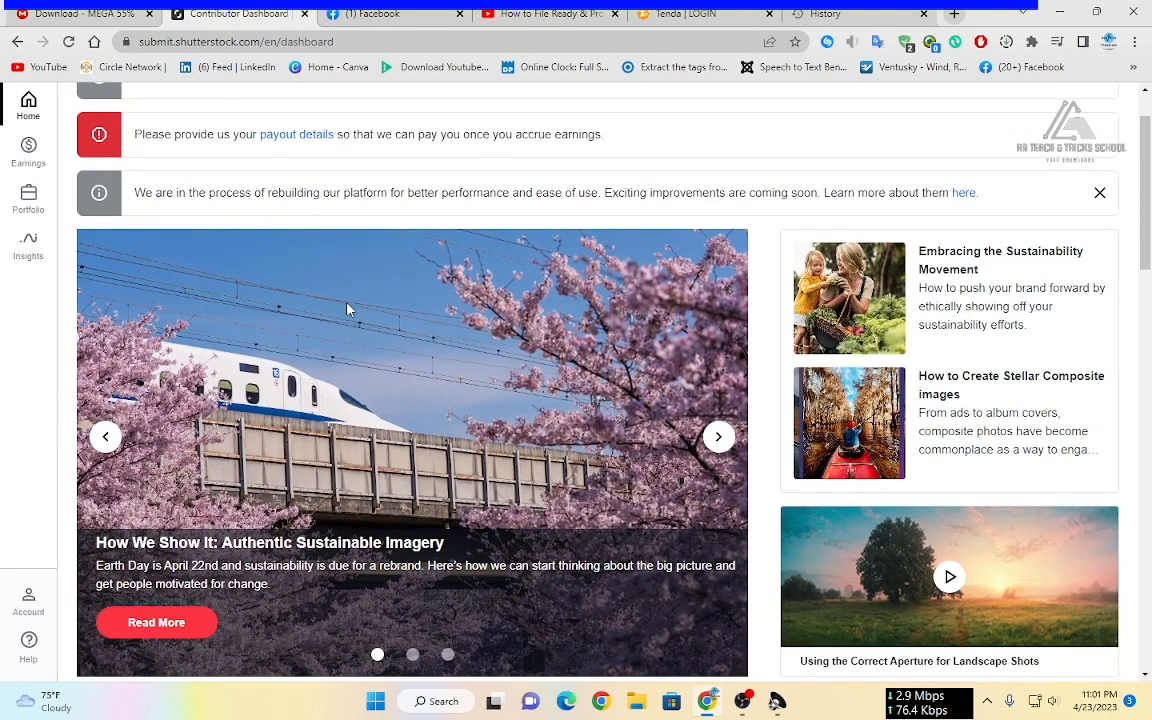
scroll(349, 310, up, 1)
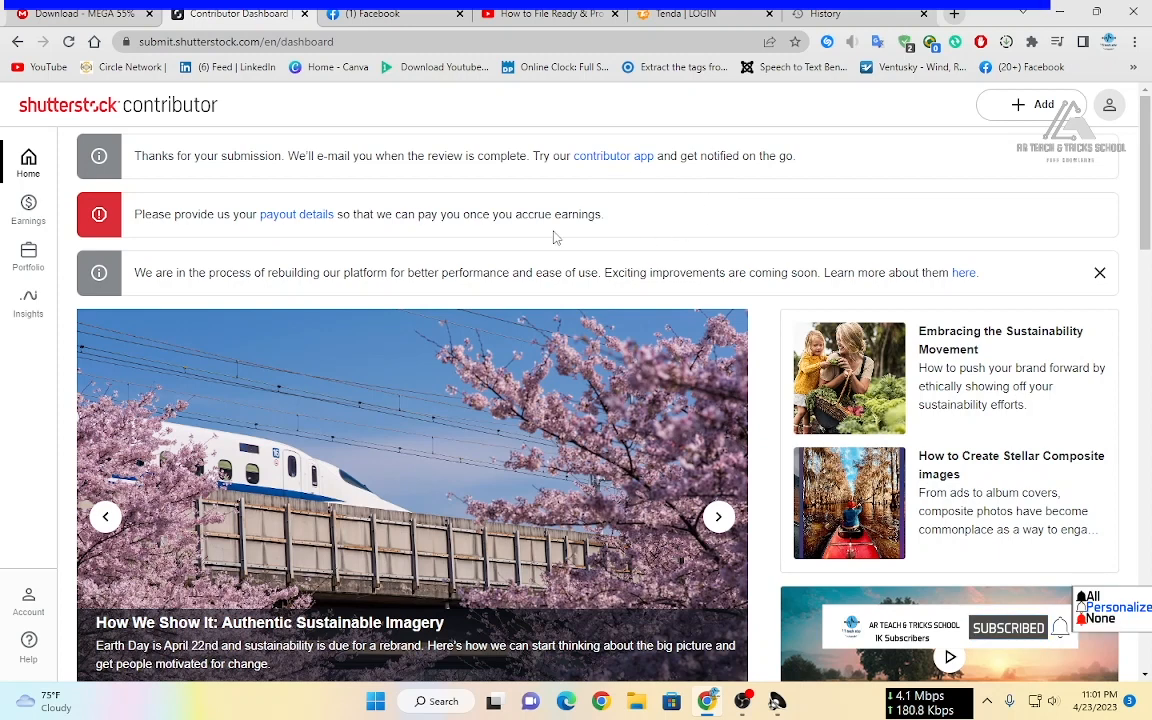
middle_click(296, 215)
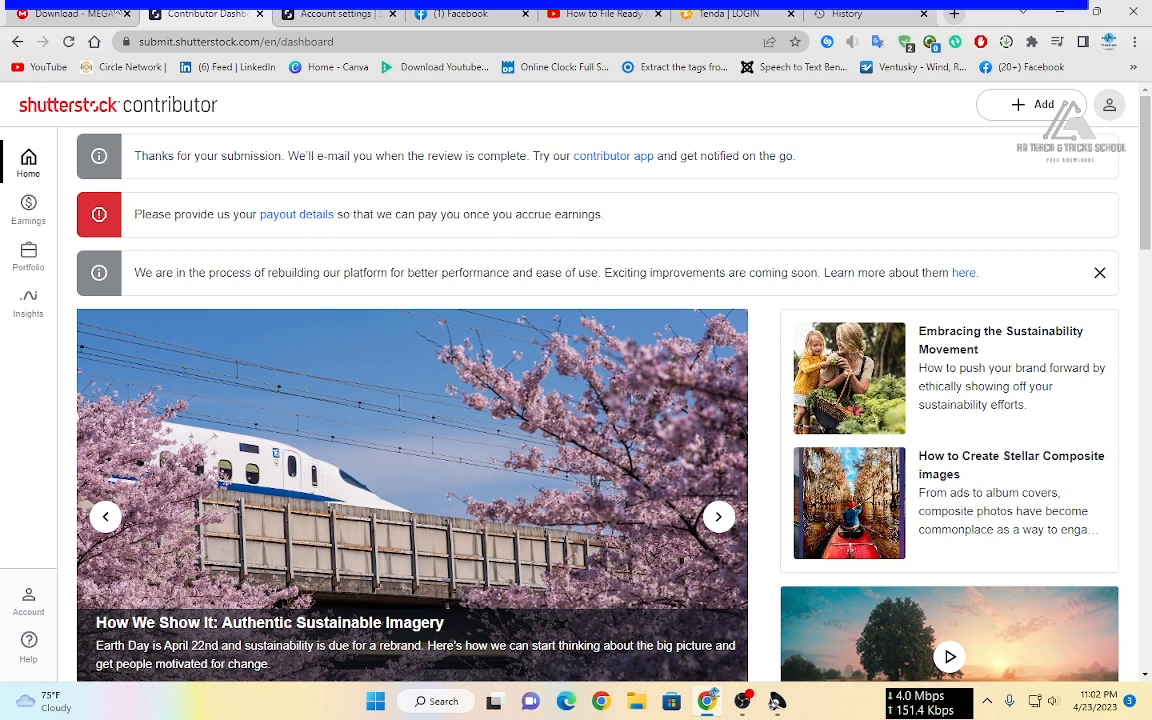
Step: Examine the earnings summary by month and by product, and return to the contributor home page
click(29, 210)
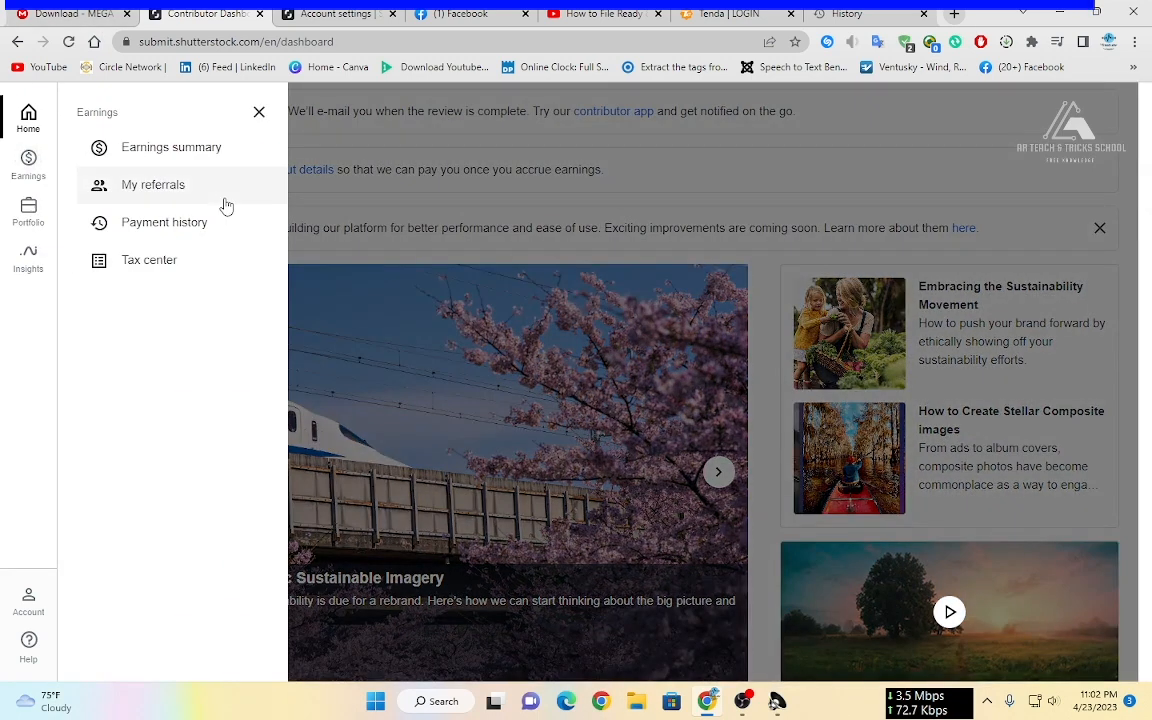
click(155, 161)
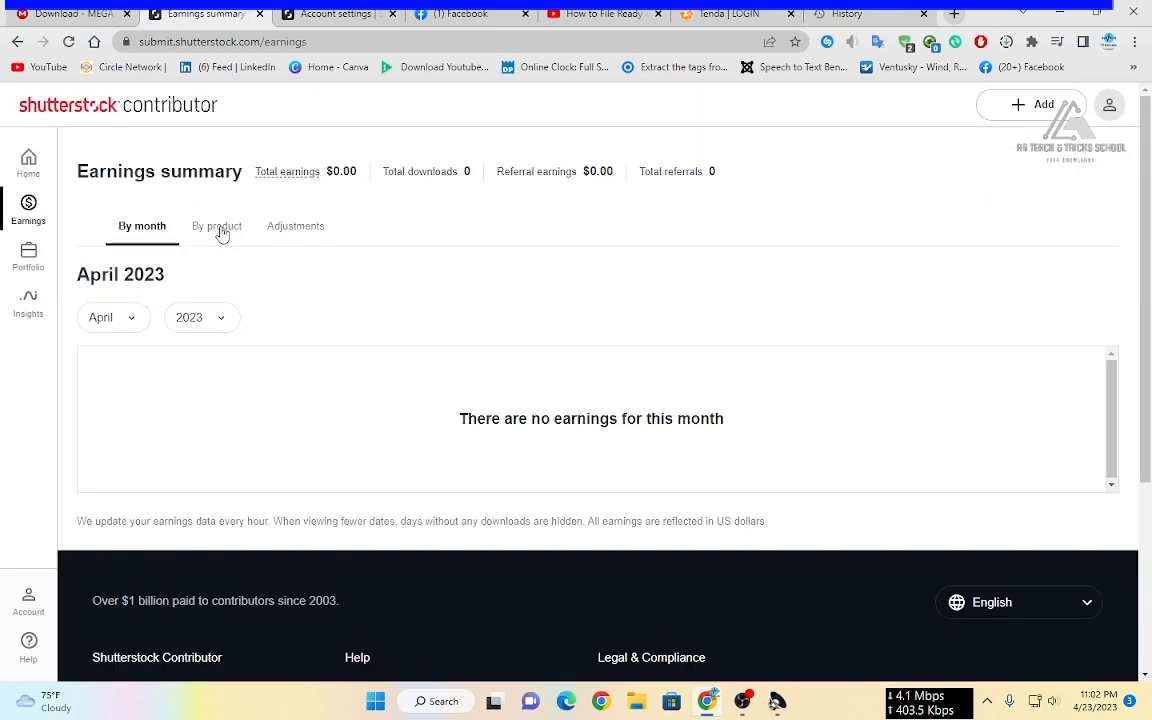
click(219, 229)
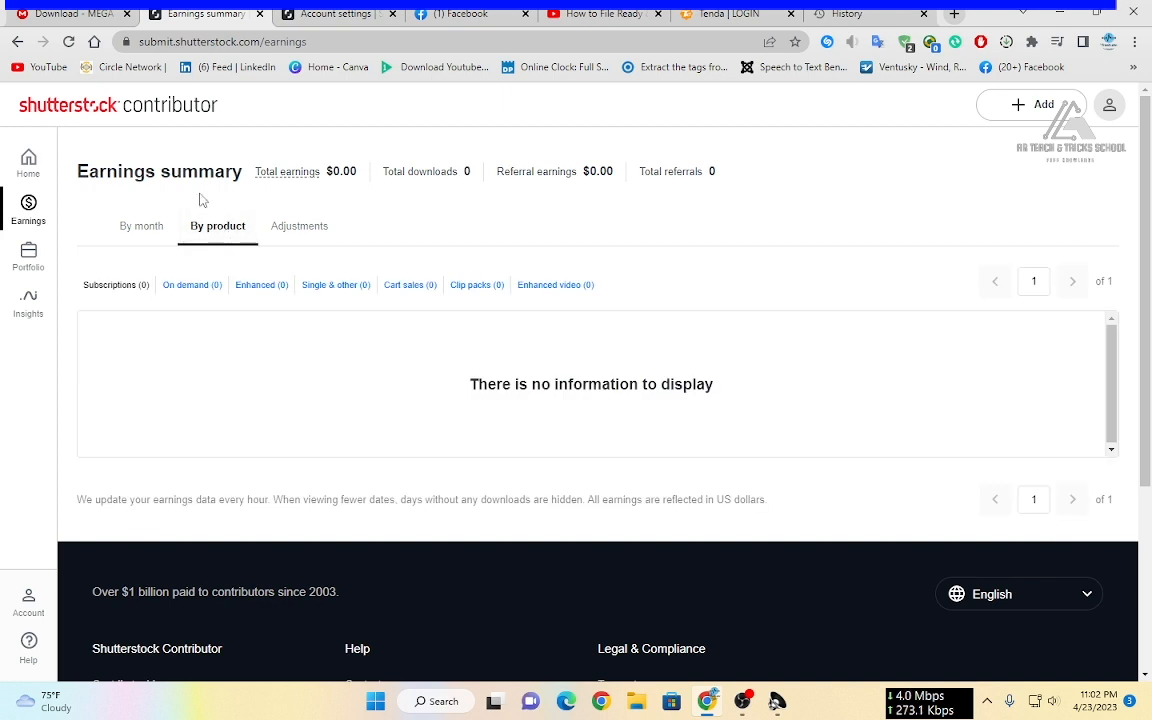
click(30, 205)
click(35, 131)
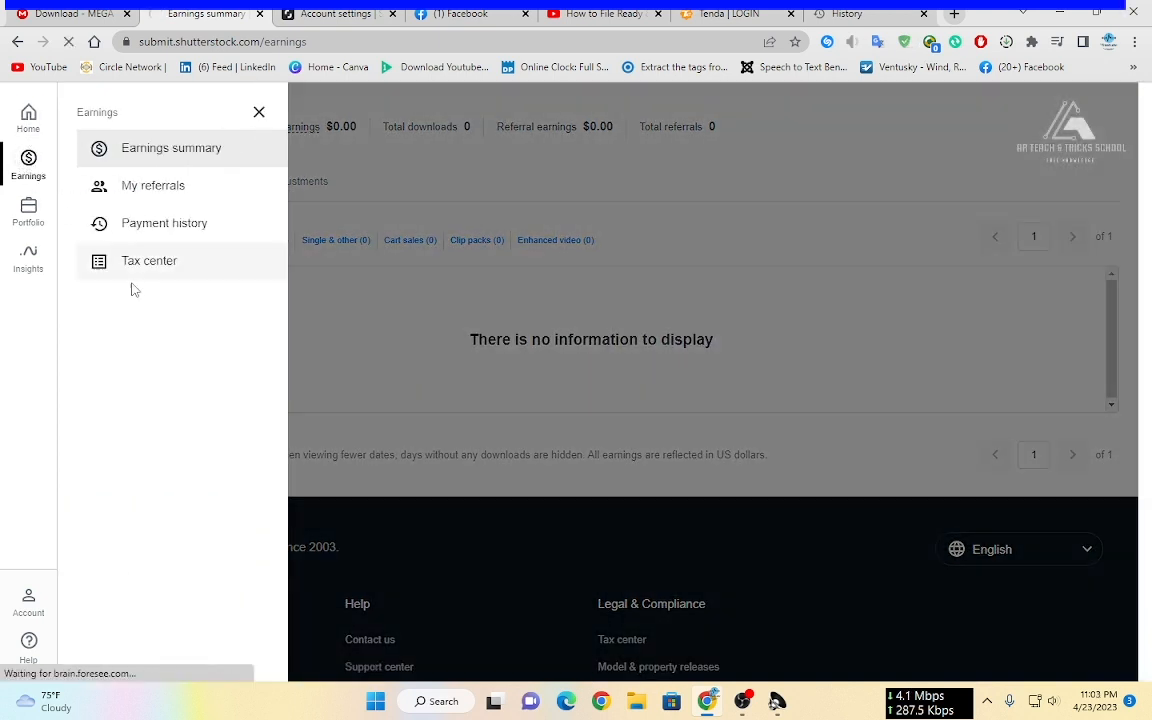